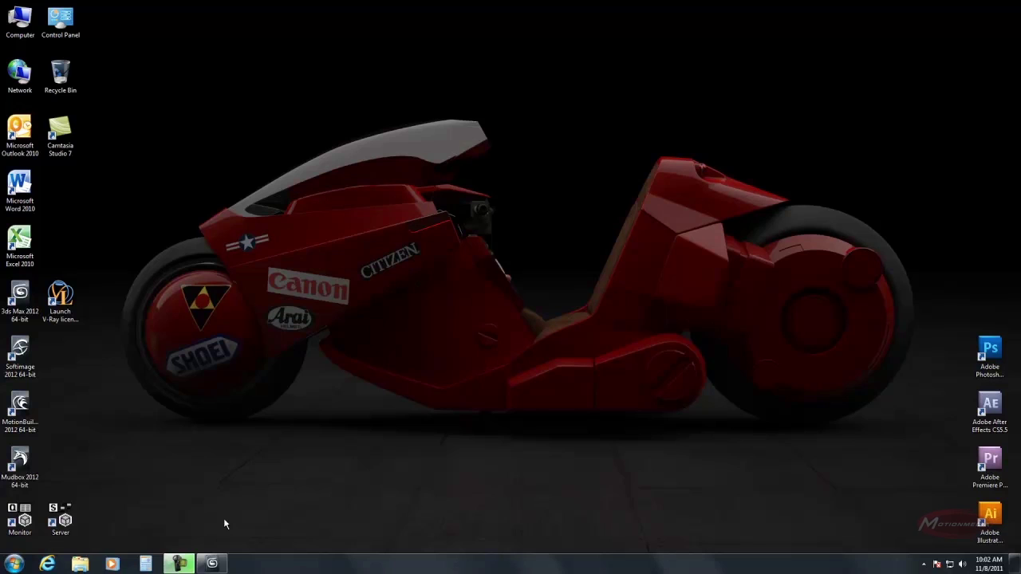
Switch to 3ds Max, with the 03.jpg reference image minimized and the four-viewport layout showing
left_click(212, 563)
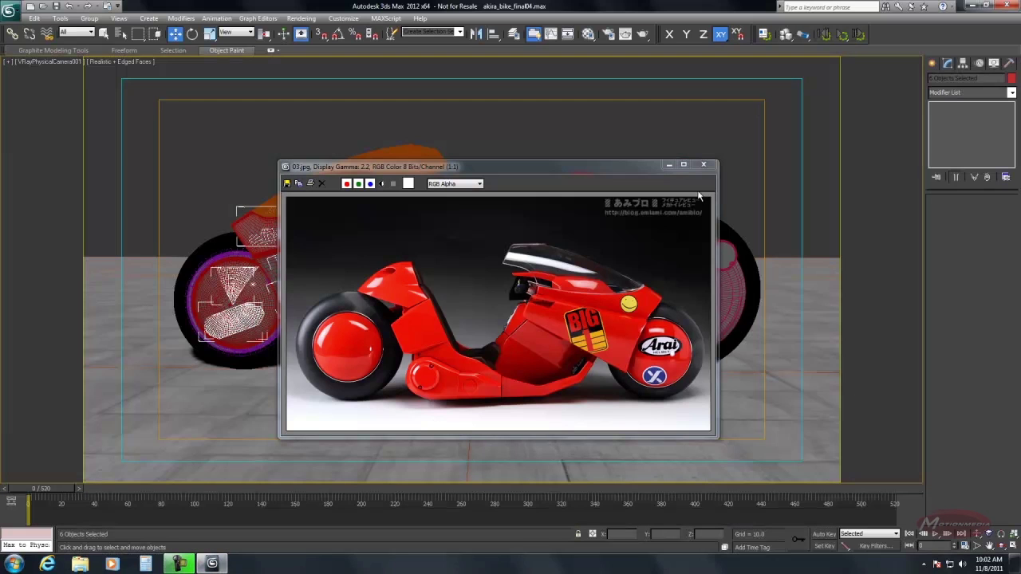
left_click(670, 165)
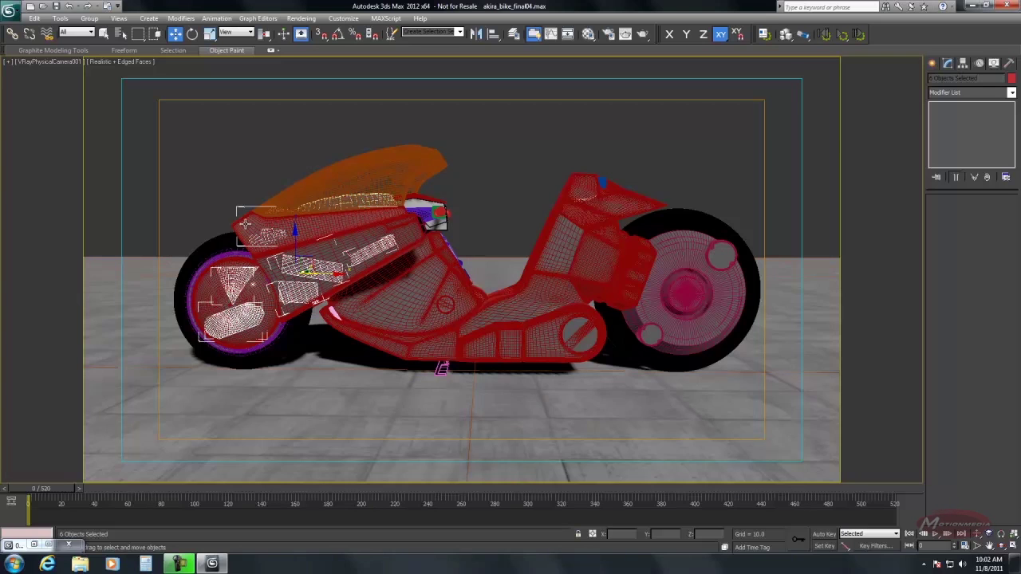
key("alt+w")
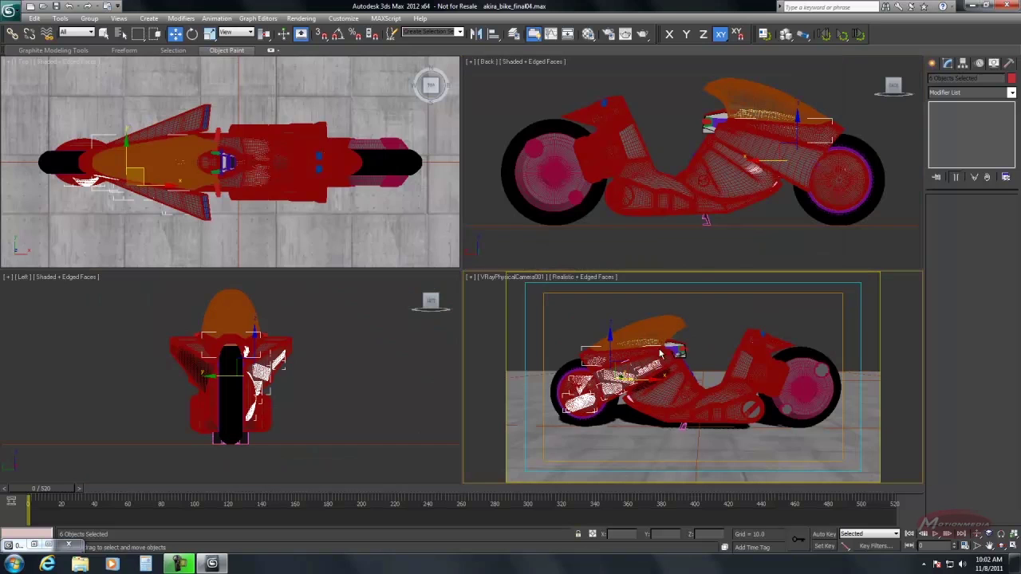
Hide every object in the scene except the bike's canopy base
left_click(834, 132)
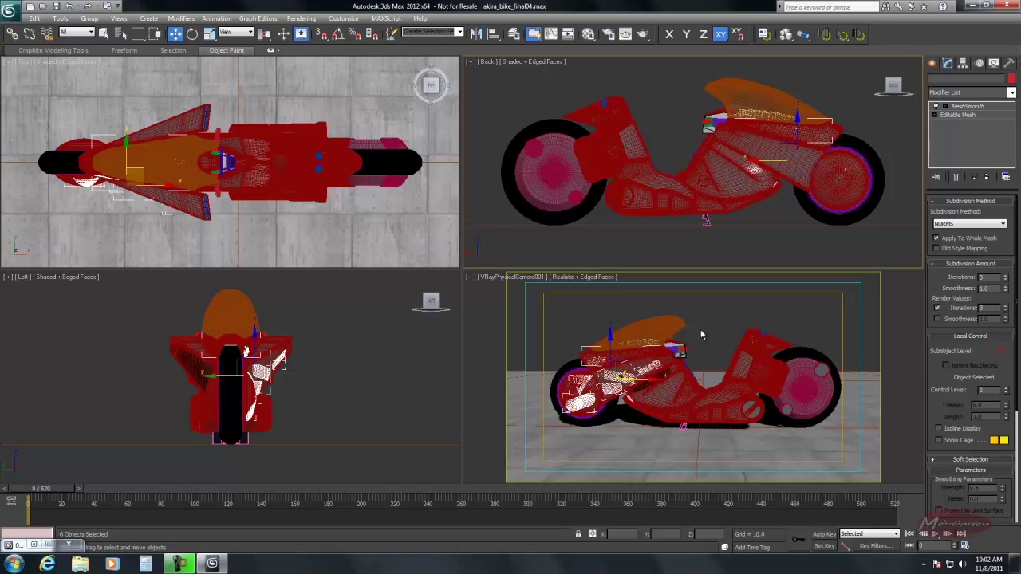
left_click(703, 335)
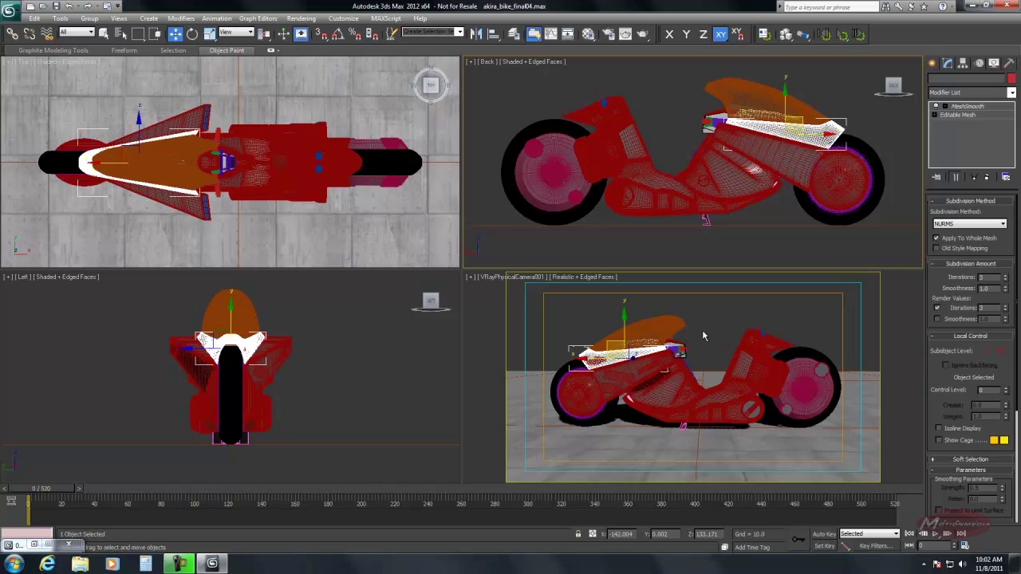
left_click(704, 335)
right_click(698, 336)
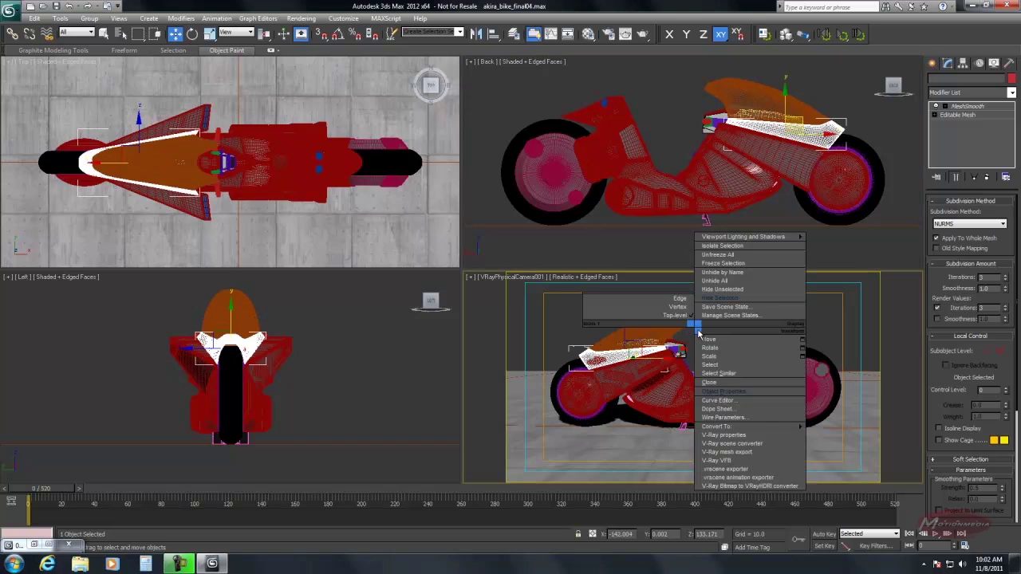
left_click(720, 290)
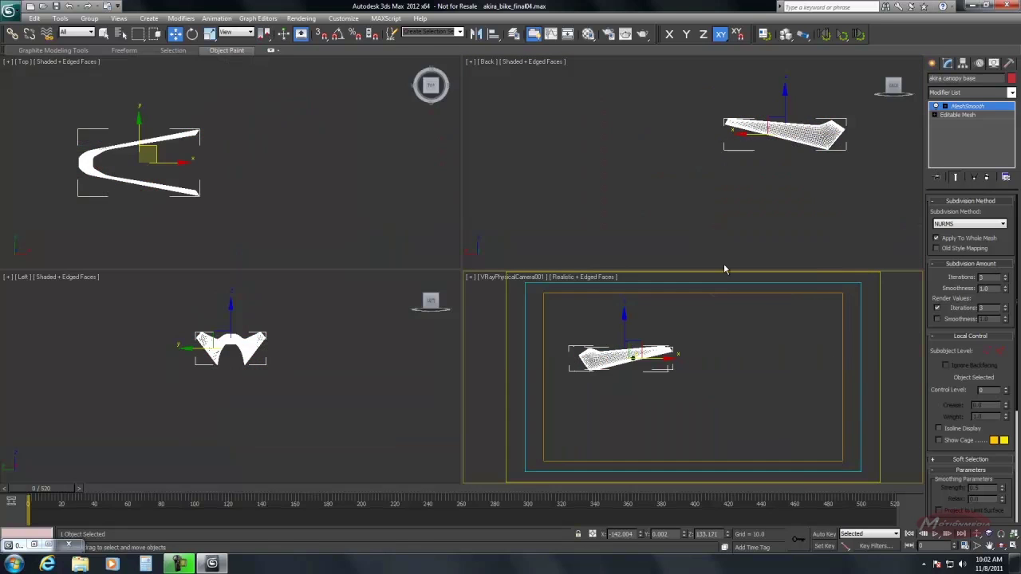
Show the canopy base enlarged in the Back view and compare it with the 03.jpg reference image
right_click(708, 207)
key("alt+w")
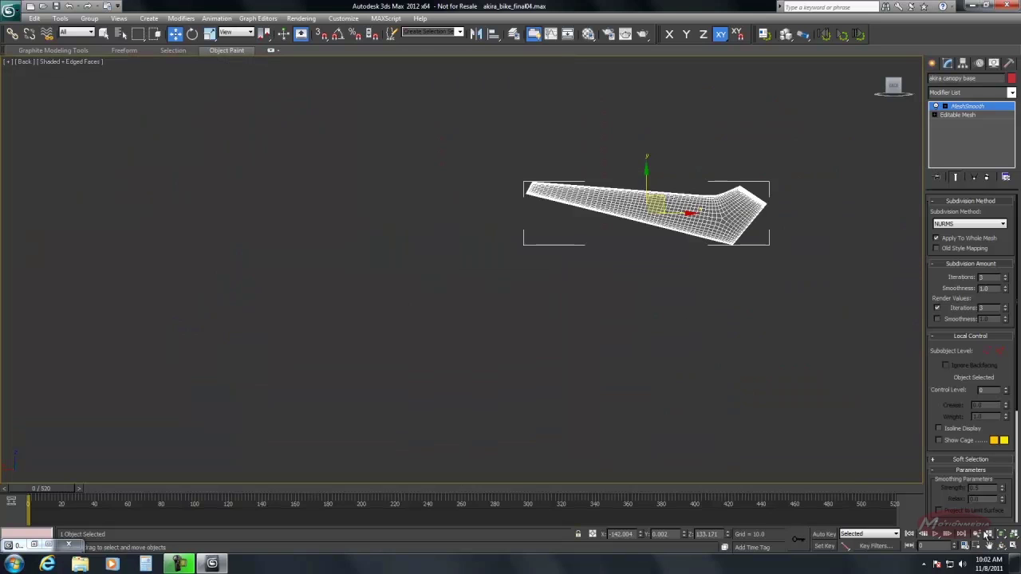
left_click(1002, 534)
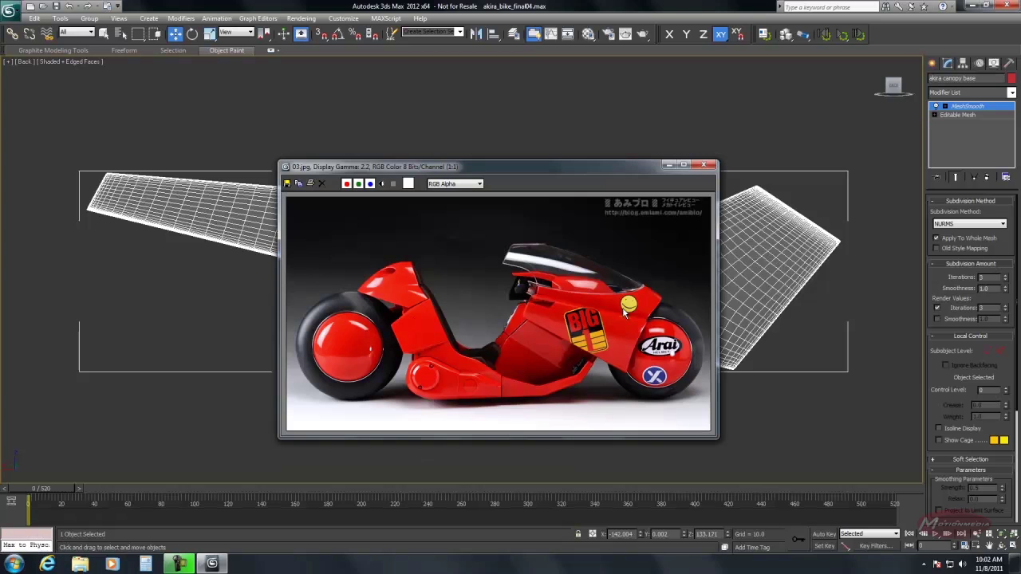
left_click(671, 166)
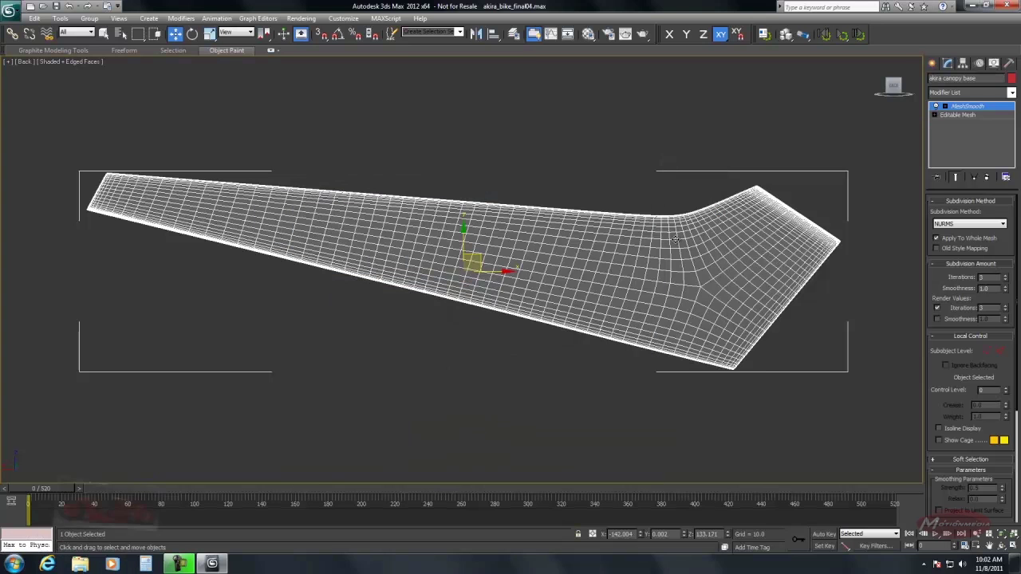
right_click(709, 273)
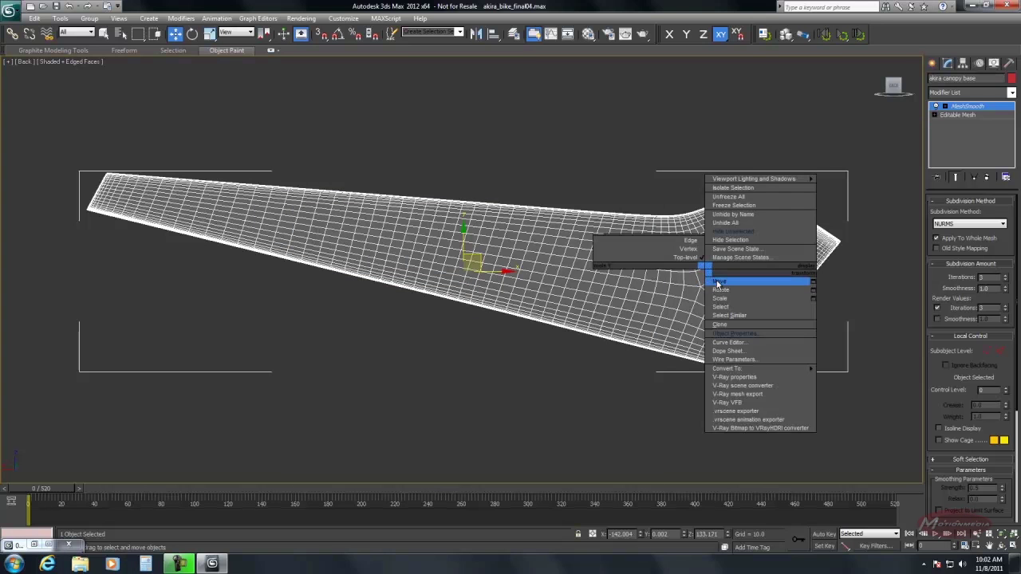
left_click(722, 334)
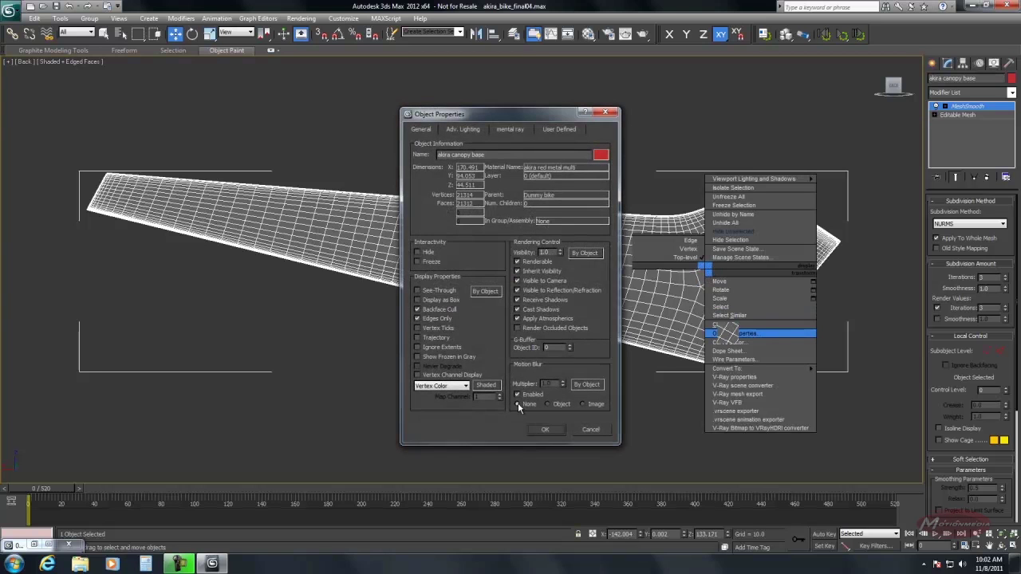
left_click(542, 429)
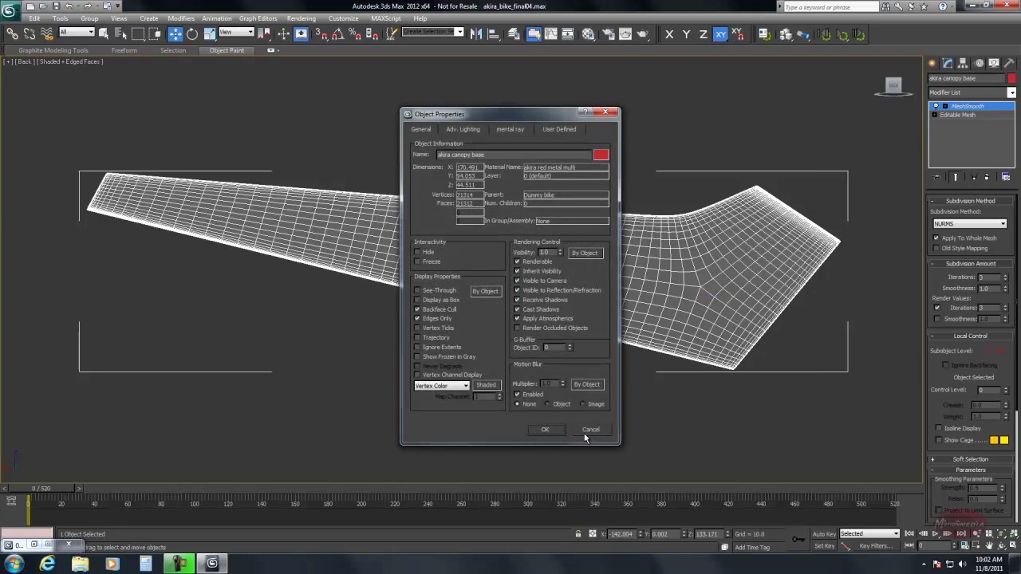
left_click(588, 431)
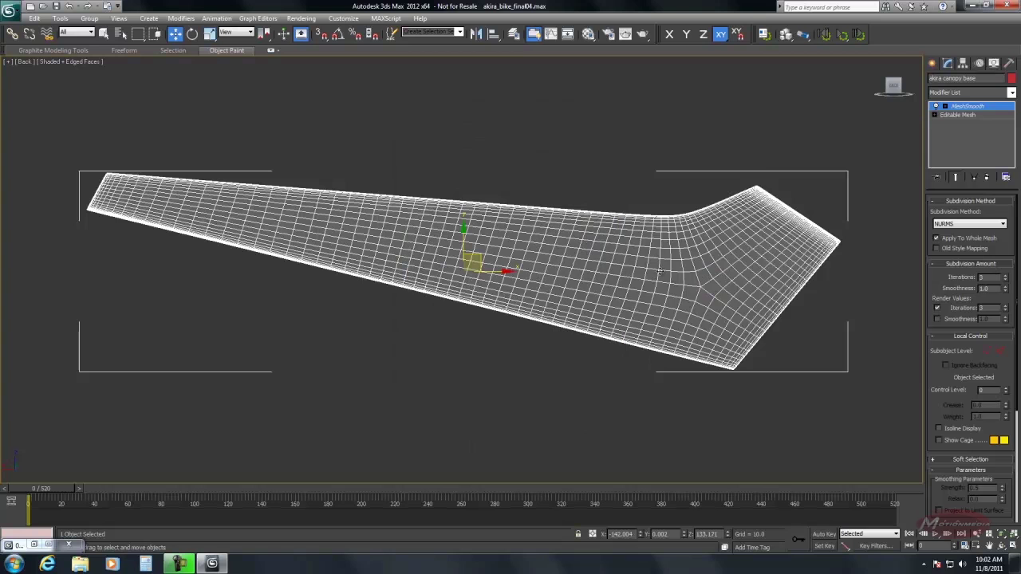
Clone the canopy base as a copy named akira canopy base001 and hide the original
right_click(659, 271)
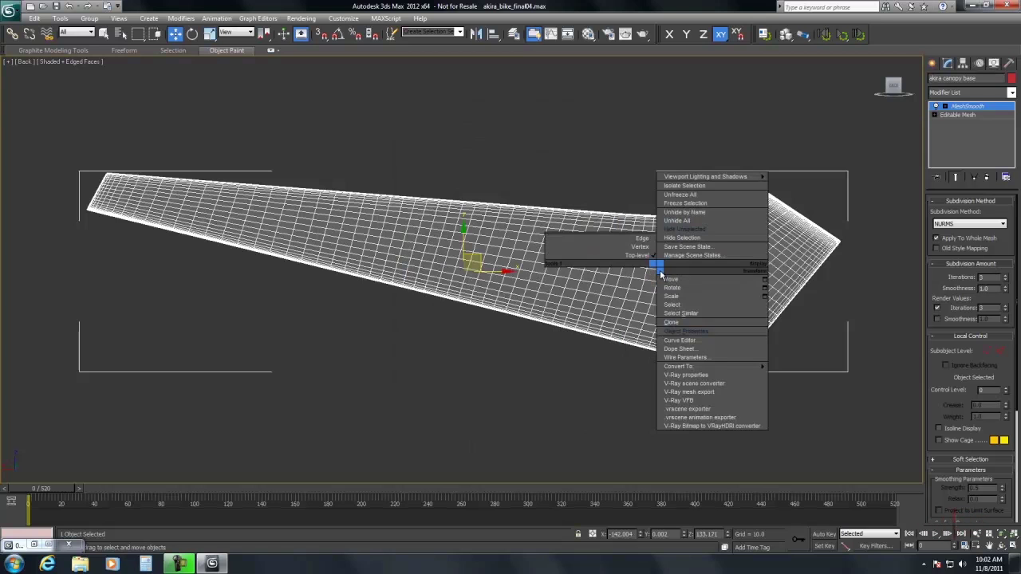
left_click(673, 326)
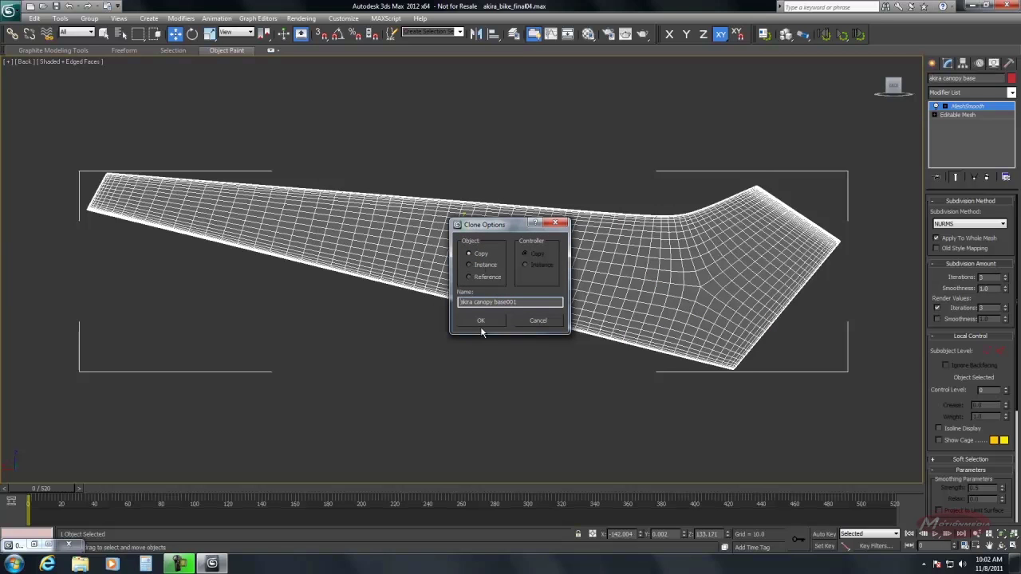
left_click(481, 322)
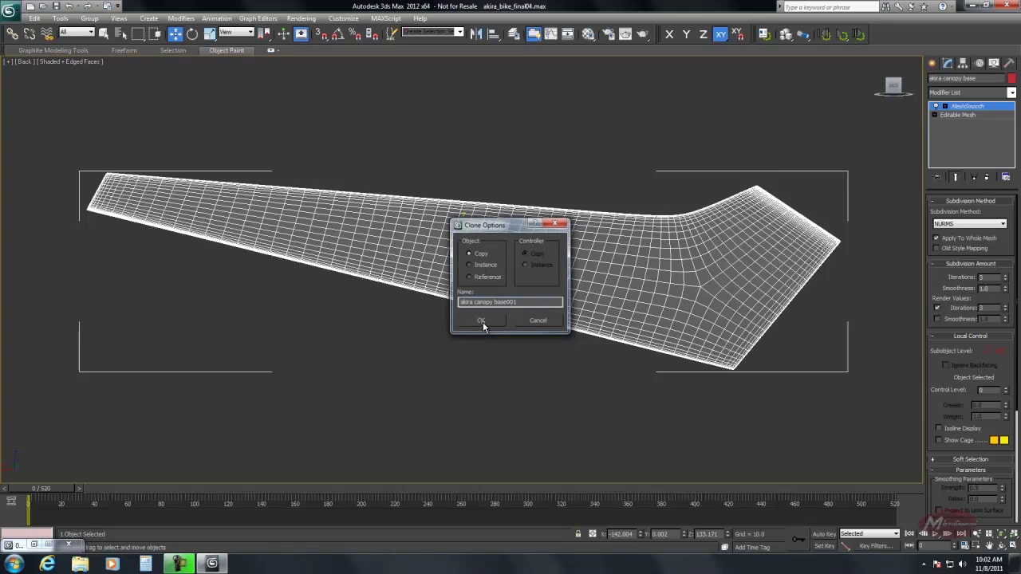
right_click(734, 284)
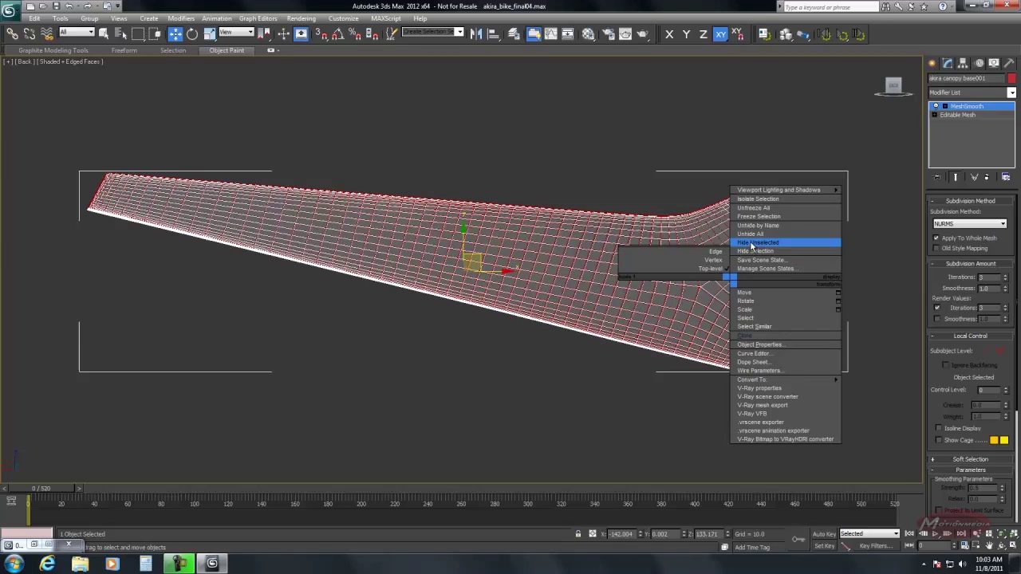
left_click(754, 243)
Collapse the copy's modifier stack into a single Editable Poly
right_click(957, 115)
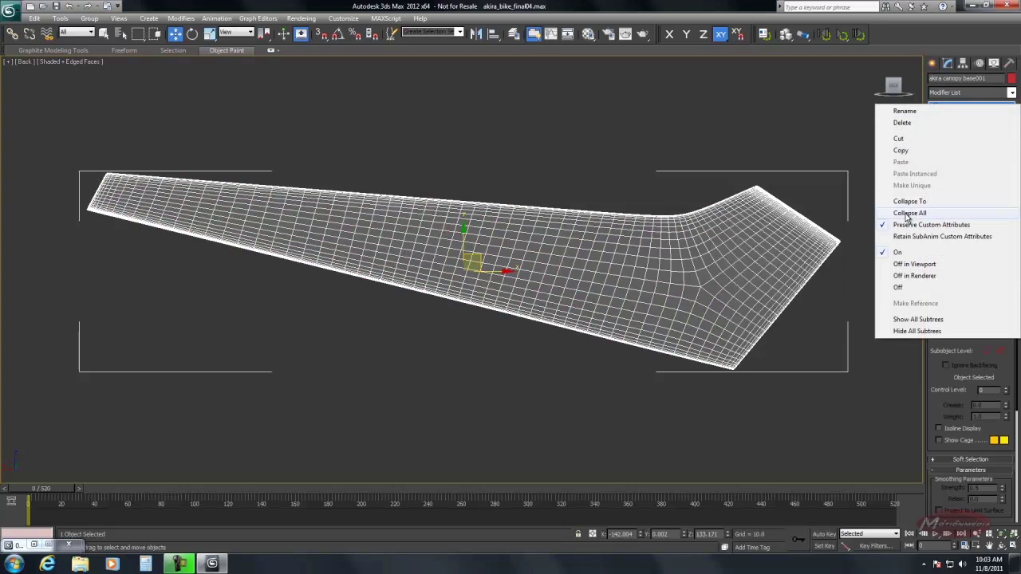
left_click(909, 203)
left_click(552, 320)
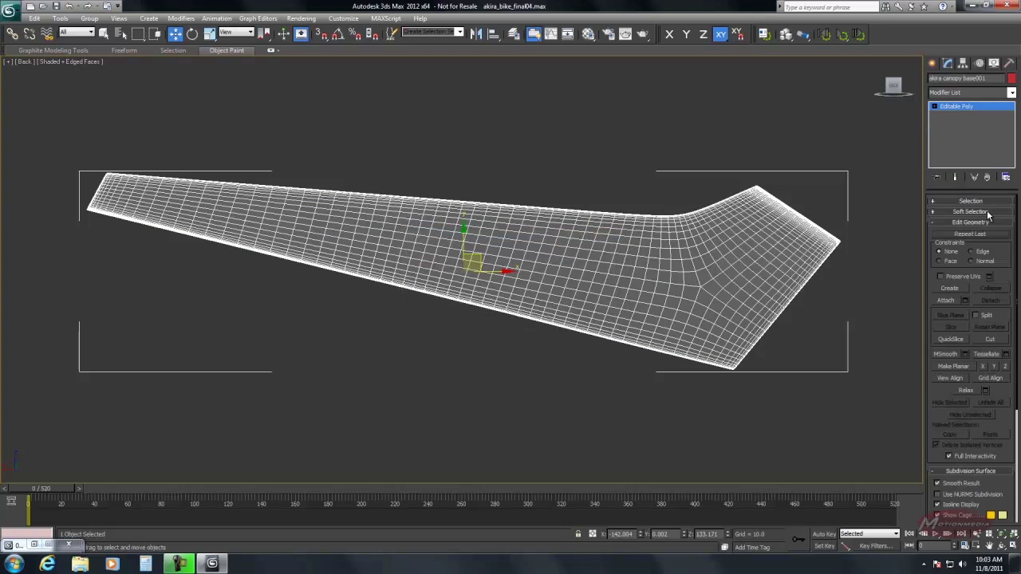
Select the polygons around the pole where the edges converge in the copy's wide end, and grow the selection five times
left_click(810, 275)
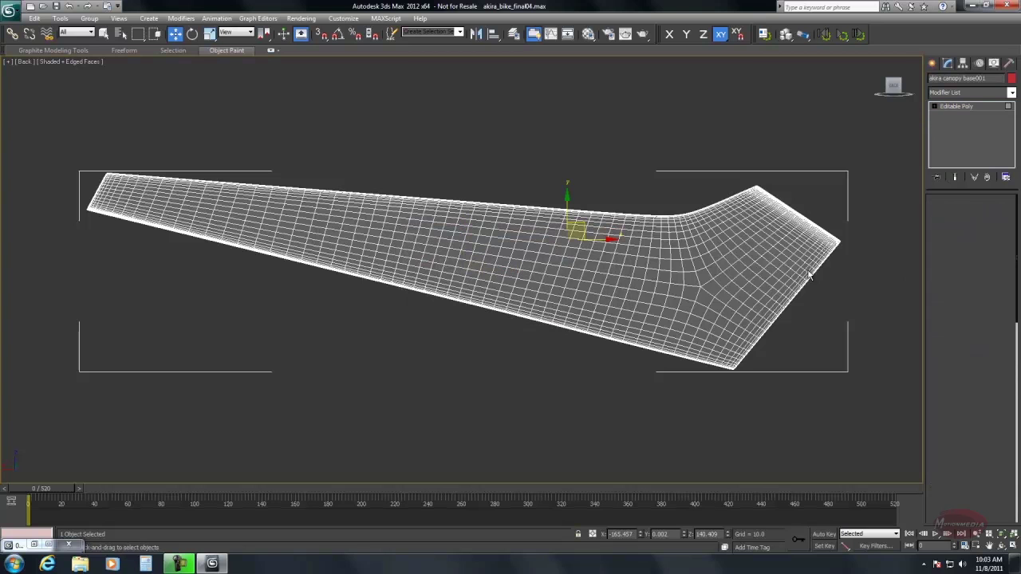
key("4")
left_click(692, 279)
left_click(691, 274, "ctrl")
left_click(693, 271, "ctrl")
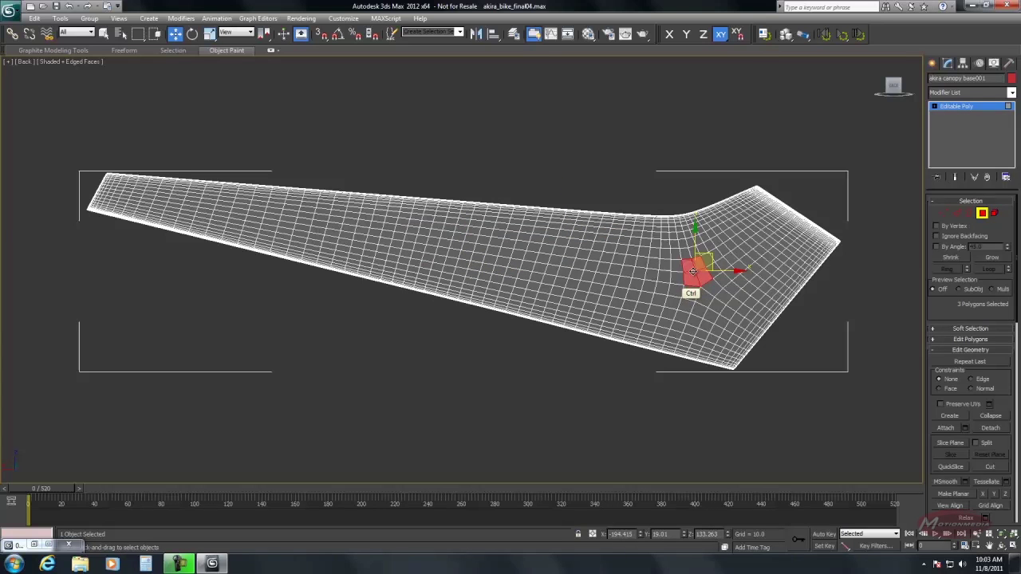
left_click(693, 272, "ctrl")
left_click(987, 259)
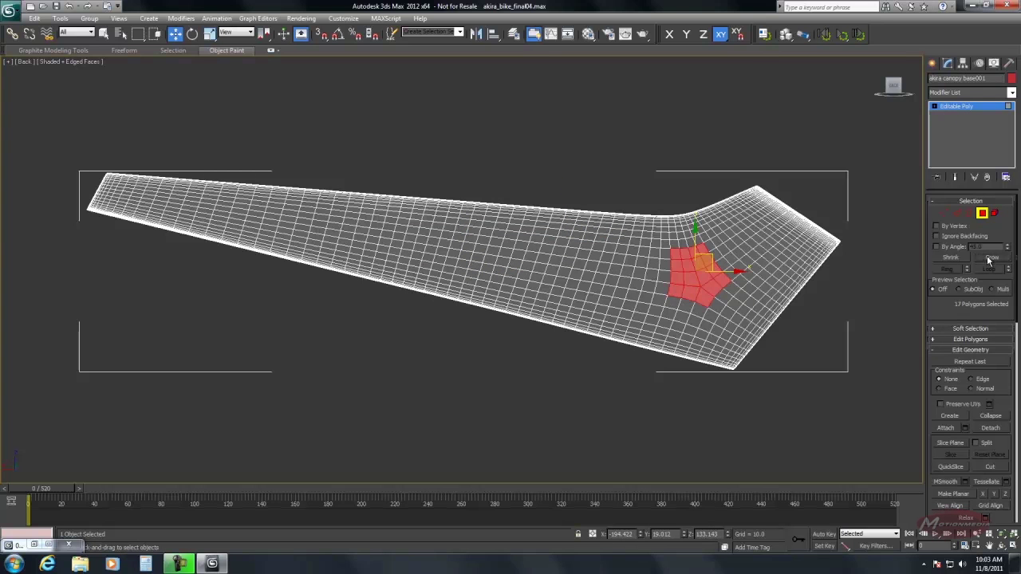
left_click(989, 260)
left_click(991, 259)
left_click(992, 260)
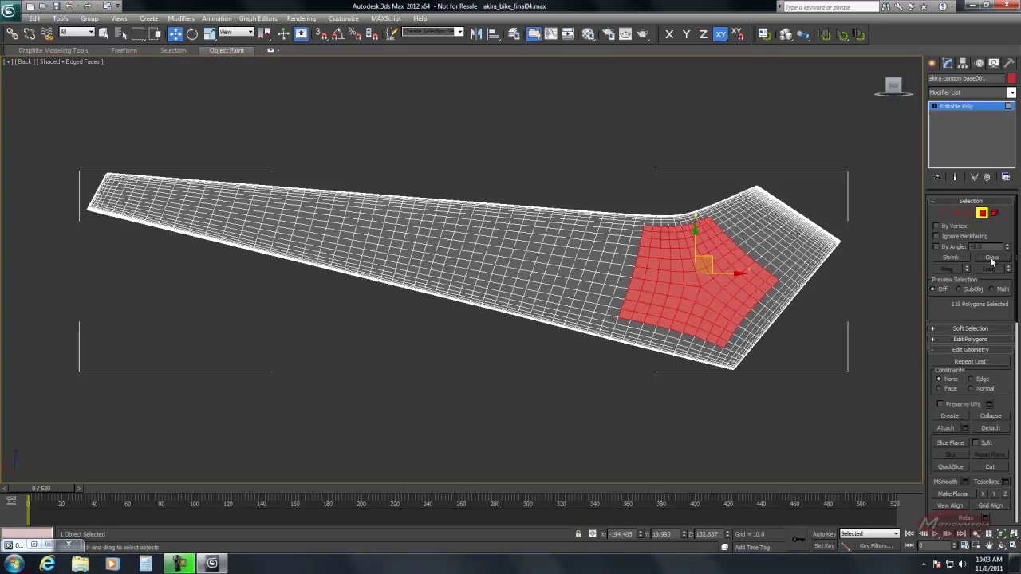
left_click(991, 259)
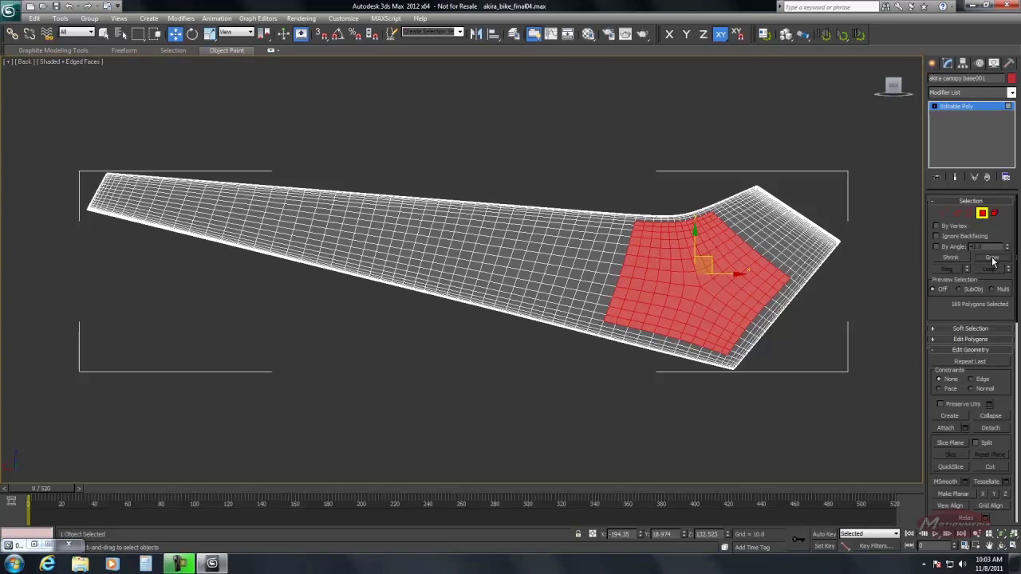
Invert the polygon selection and delete everything outside the grown patch
left_click(35, 19)
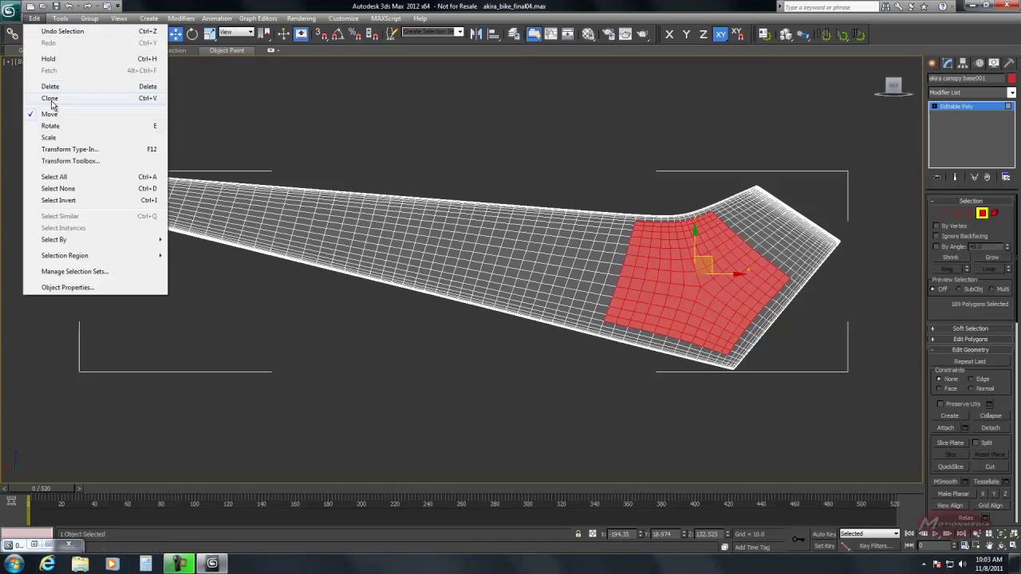
left_click(59, 200)
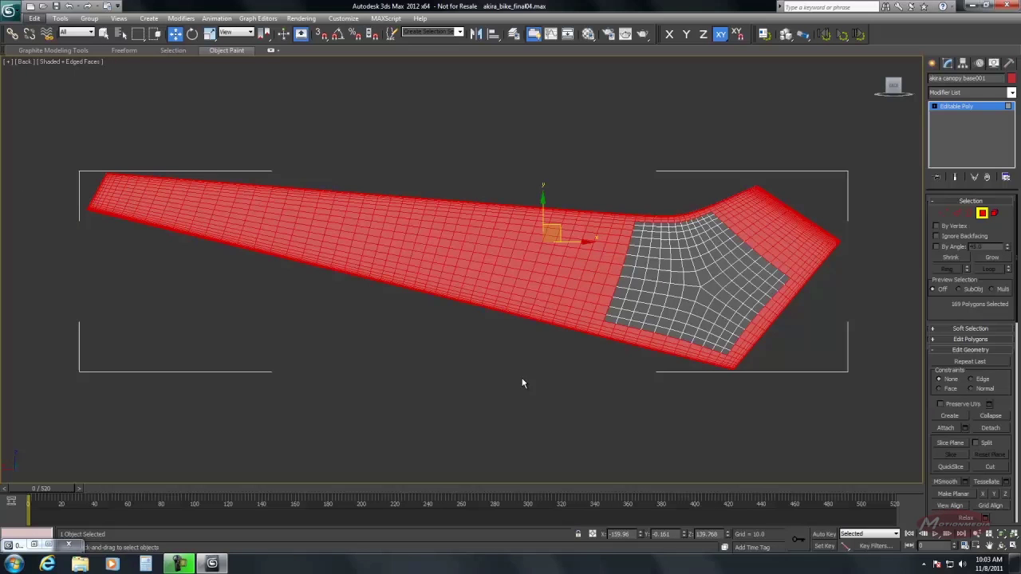
key("Delete")
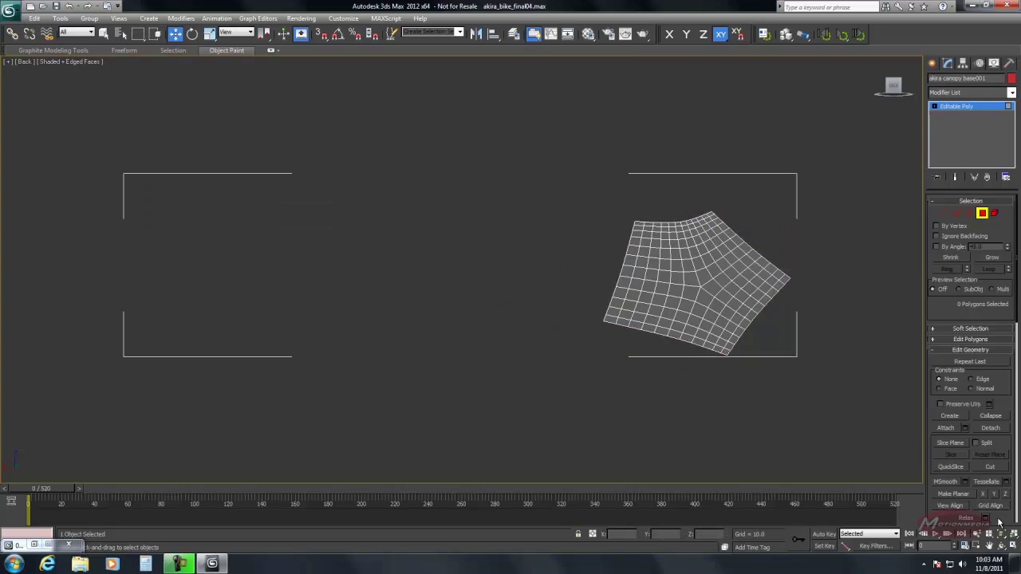
Unhide the mesh's hidden polygons and delete them all, keeping only the five-sided patch
left_click_drag(833, 196, 536, 414)
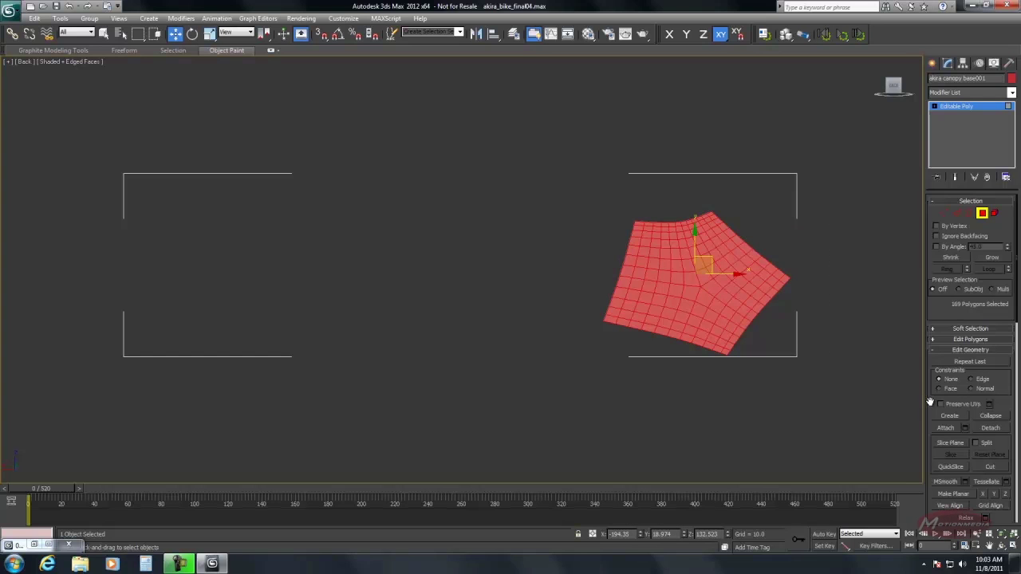
left_click_drag(929, 401, 918, 283)
left_click(990, 373)
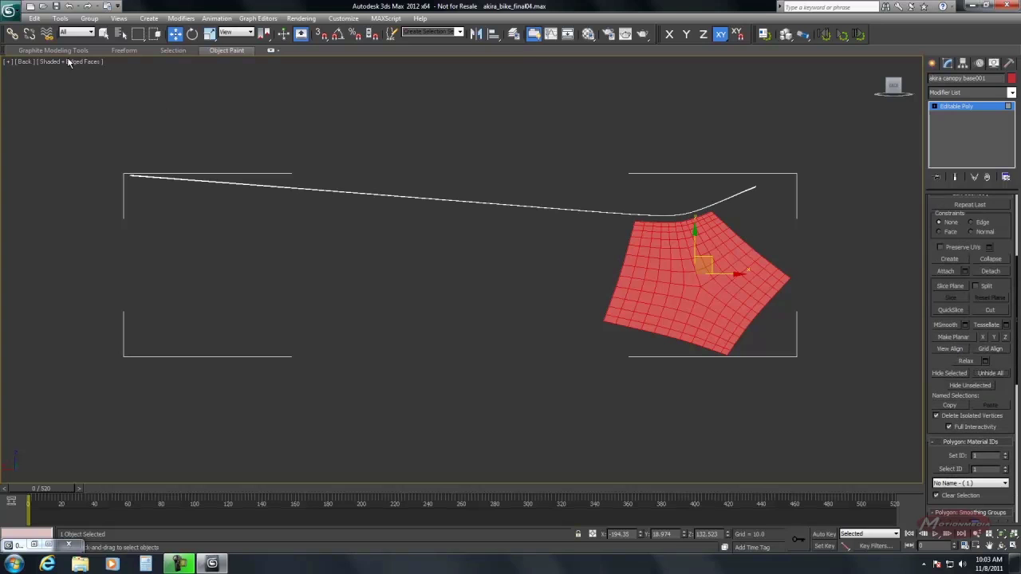
left_click(34, 17)
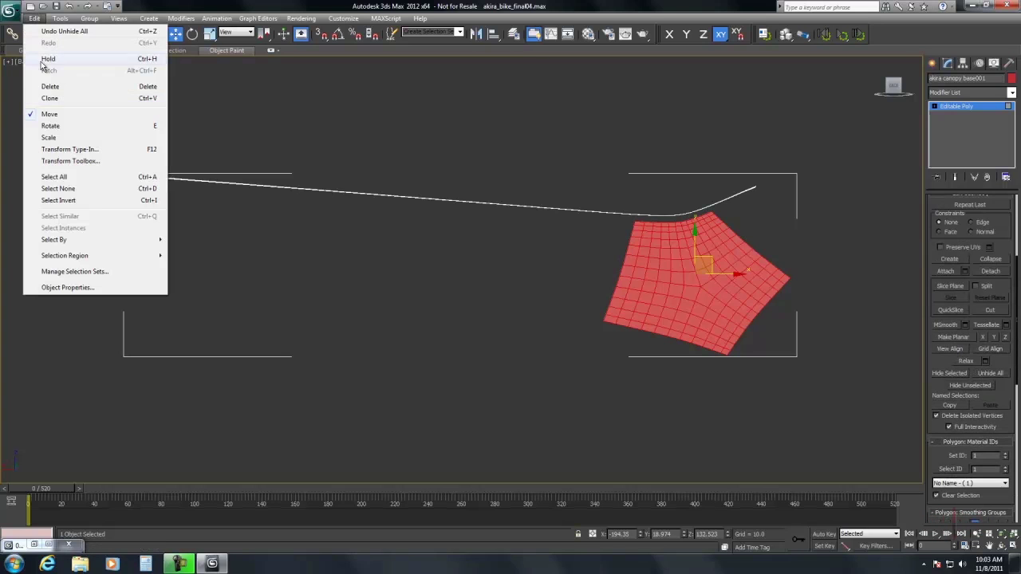
left_click(53, 200)
key("Delete")
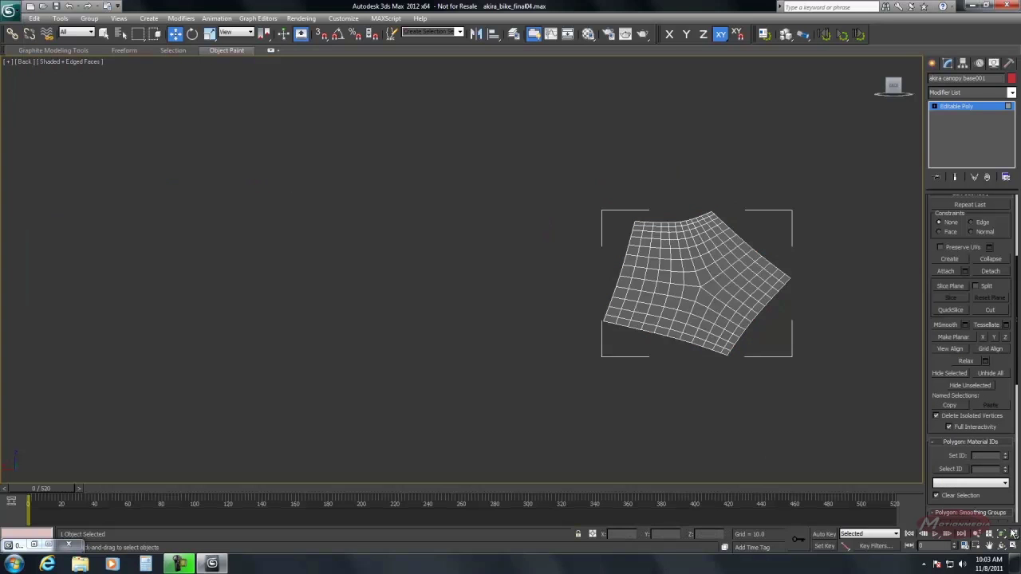
Add a UVW Map modifier to the five-sided patch
left_click(1003, 534)
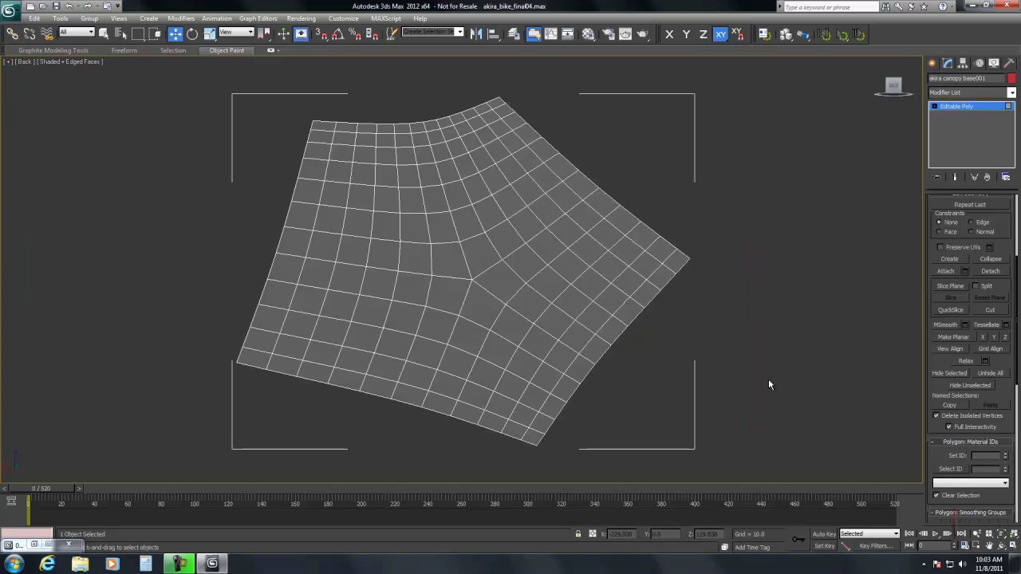
left_click(963, 92)
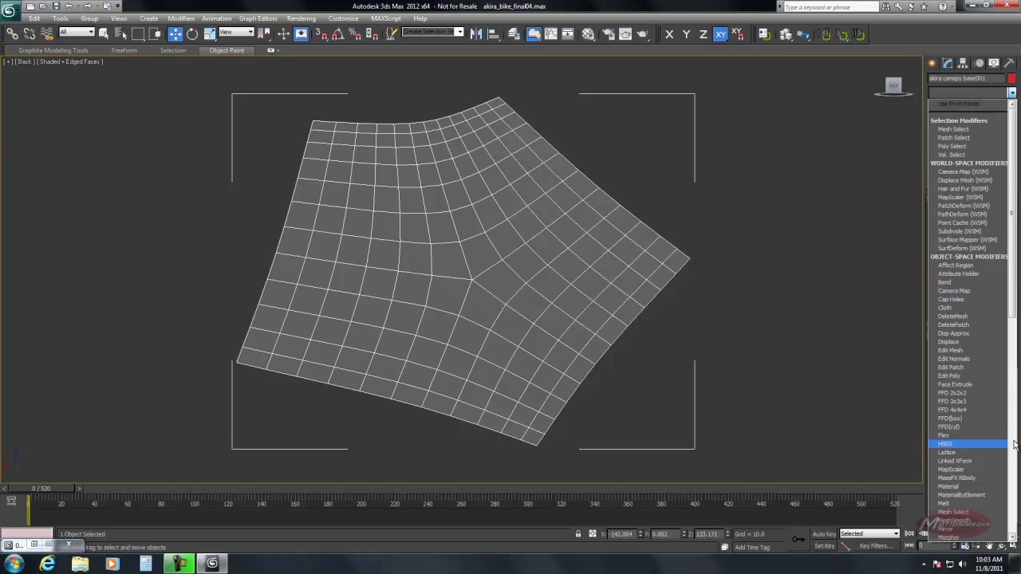
scroll(1015, 445, "down", 10)
left_click(972, 474)
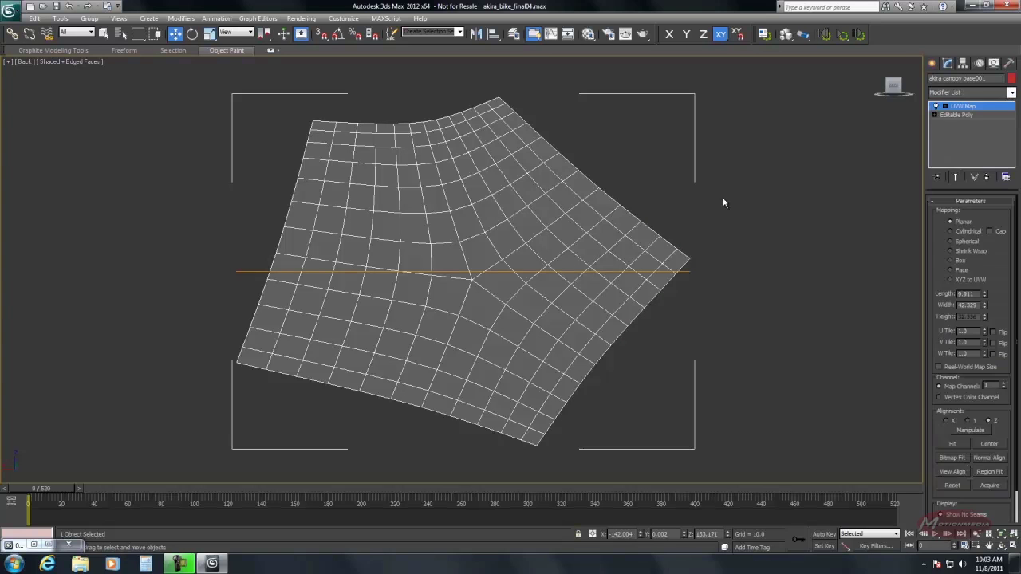
Assign the akira decal smiley face material to the five-sided patch
left_click(591, 34)
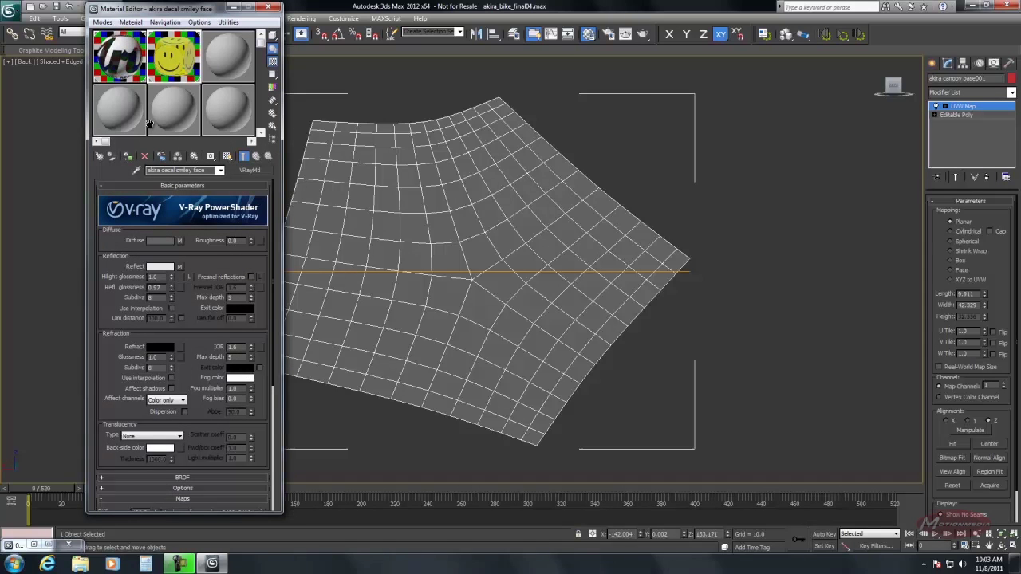
left_click(130, 68)
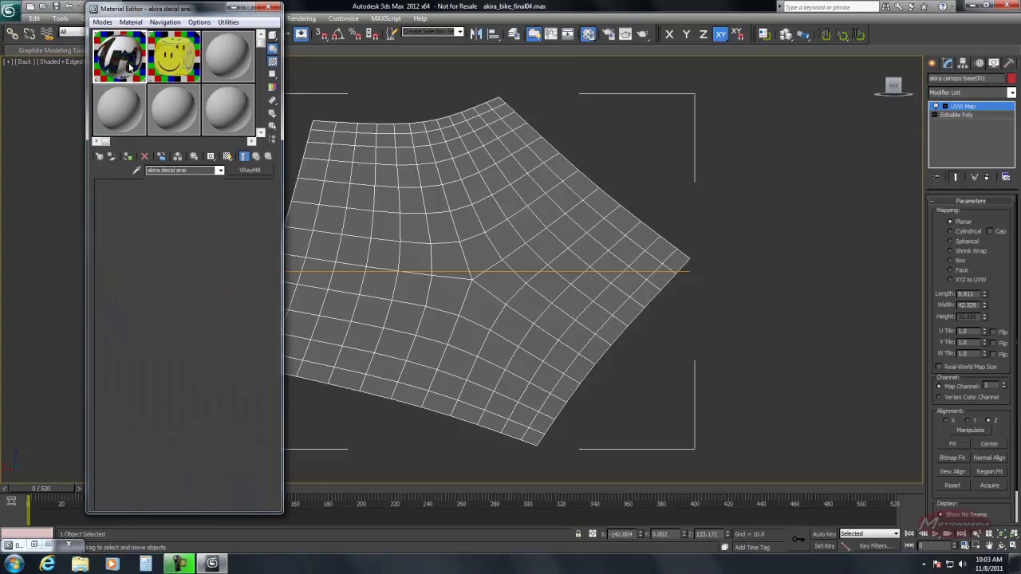
left_click(169, 68)
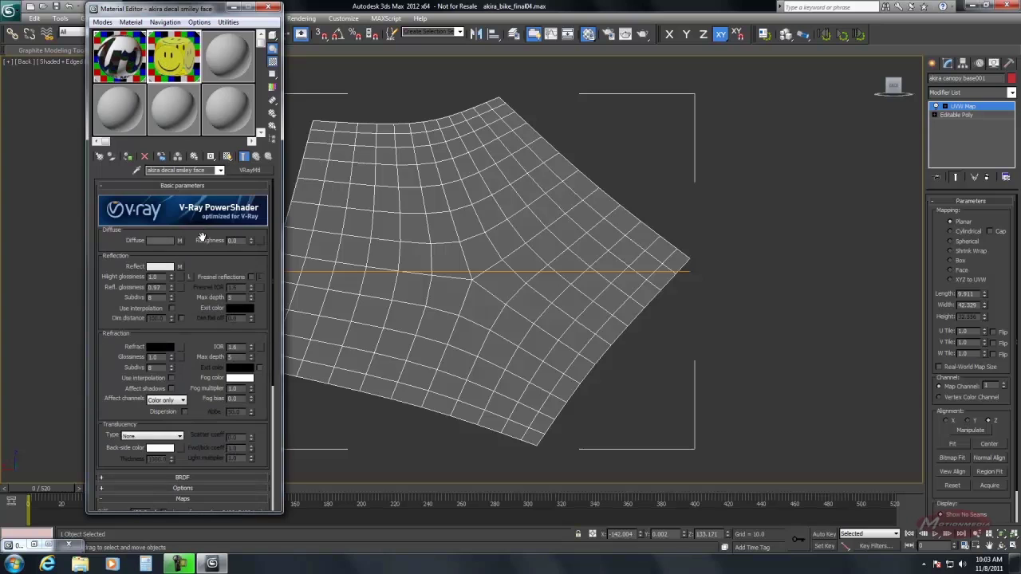
left_click(189, 185)
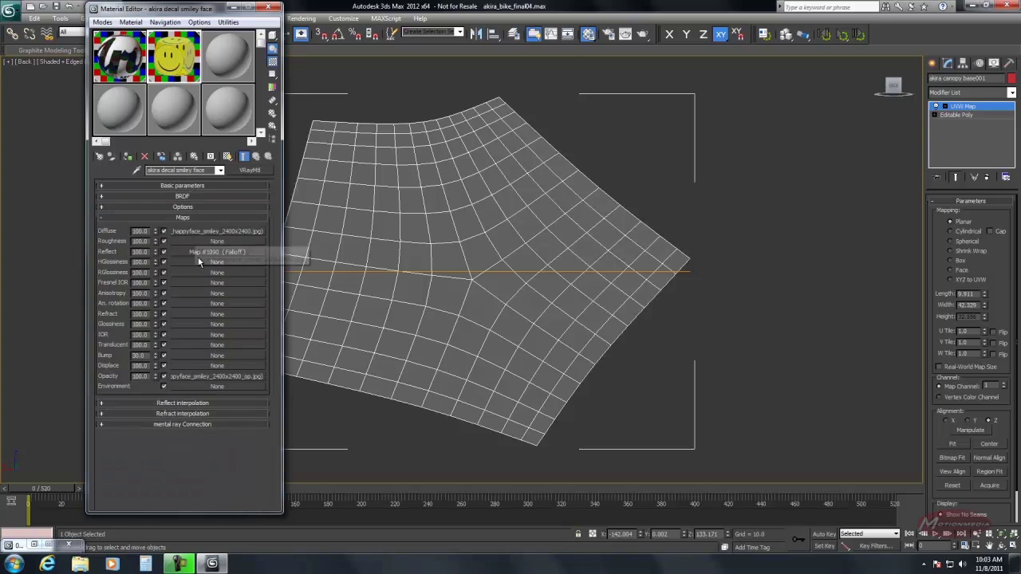
left_click(127, 159)
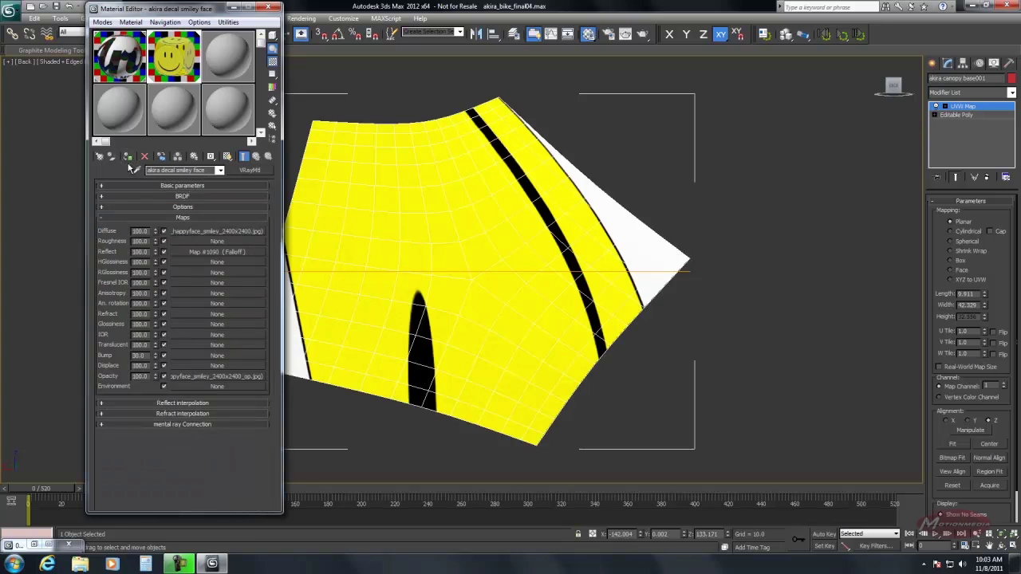
left_click(268, 8)
Align the patch's UVW mapping to the Y axis and bitmap-fit it to the smiley face image in R:\Maps\Jobs
left_click(969, 420)
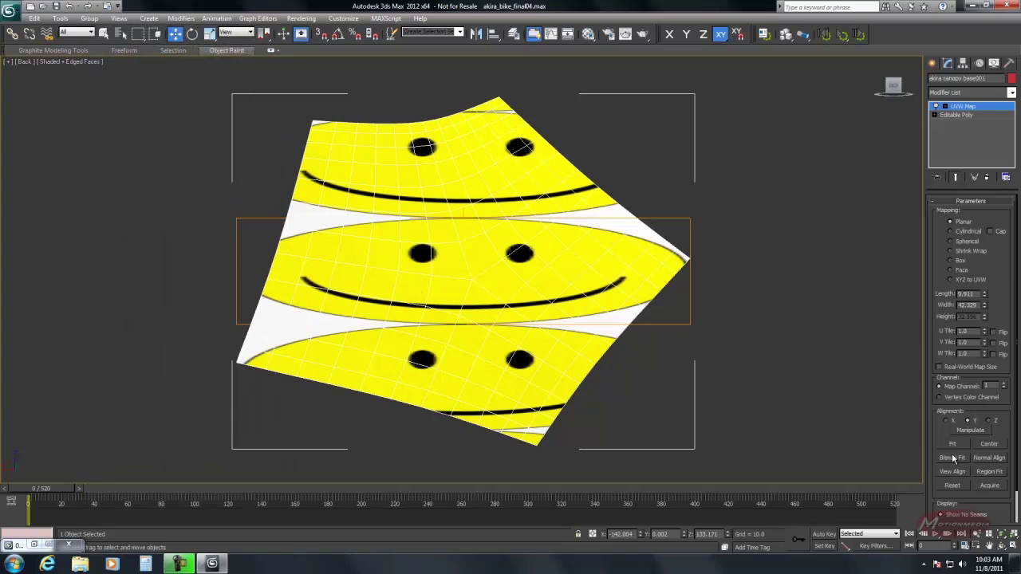
left_click(952, 457)
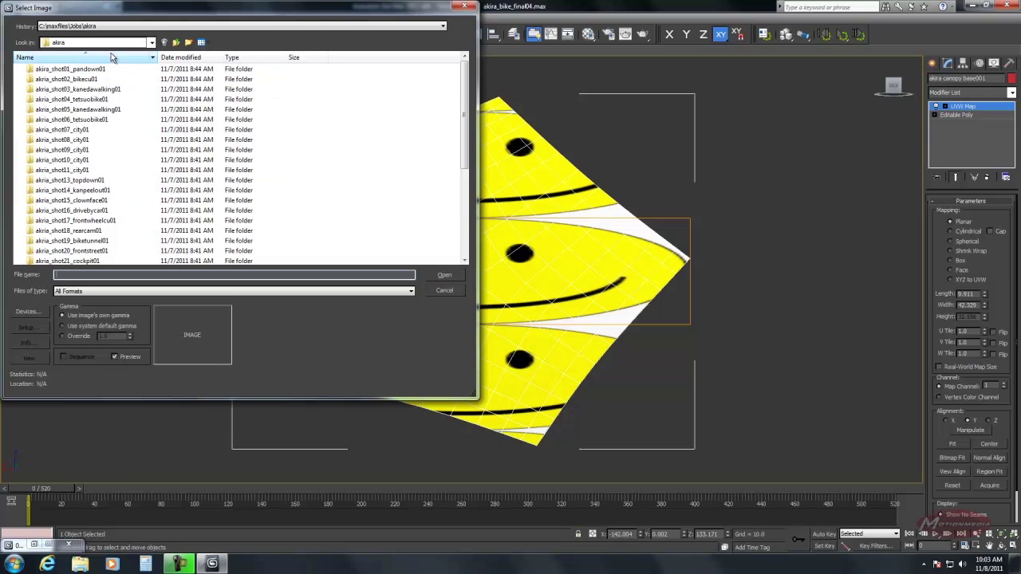
left_click(108, 26)
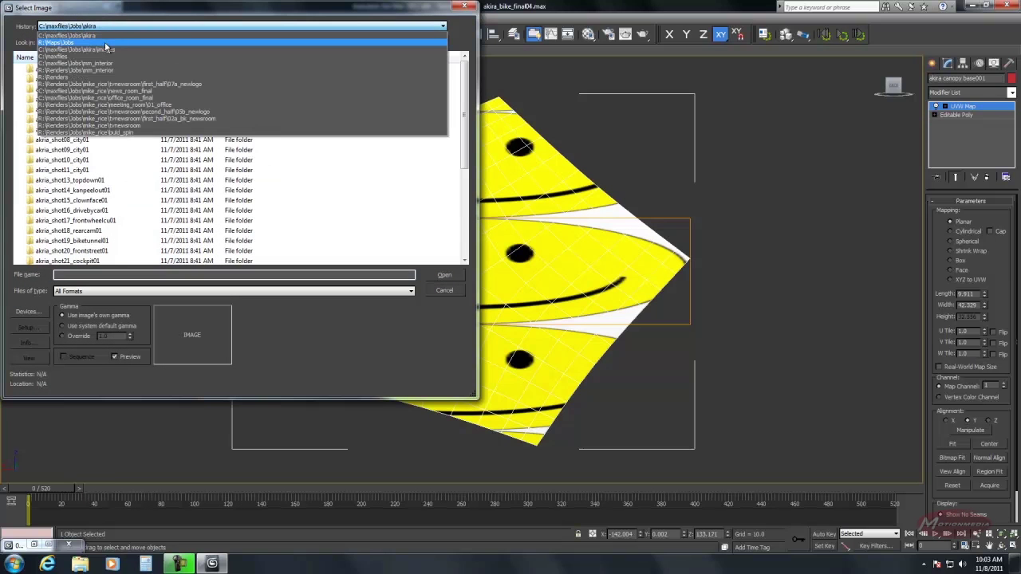
left_click(108, 47)
left_click(100, 84)
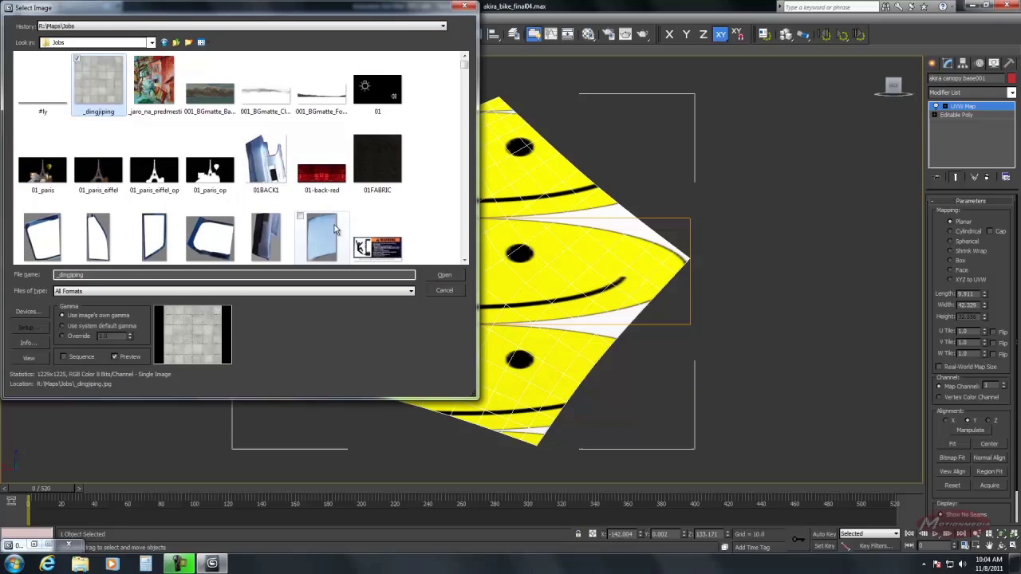
key("h")
scroll(371, 250, "down", 5)
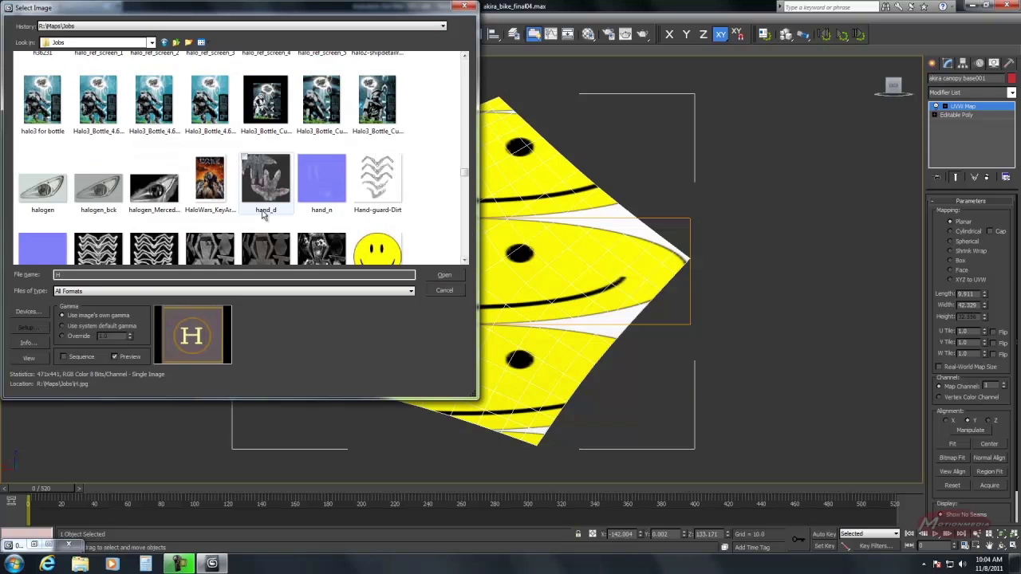
double_click(373, 249)
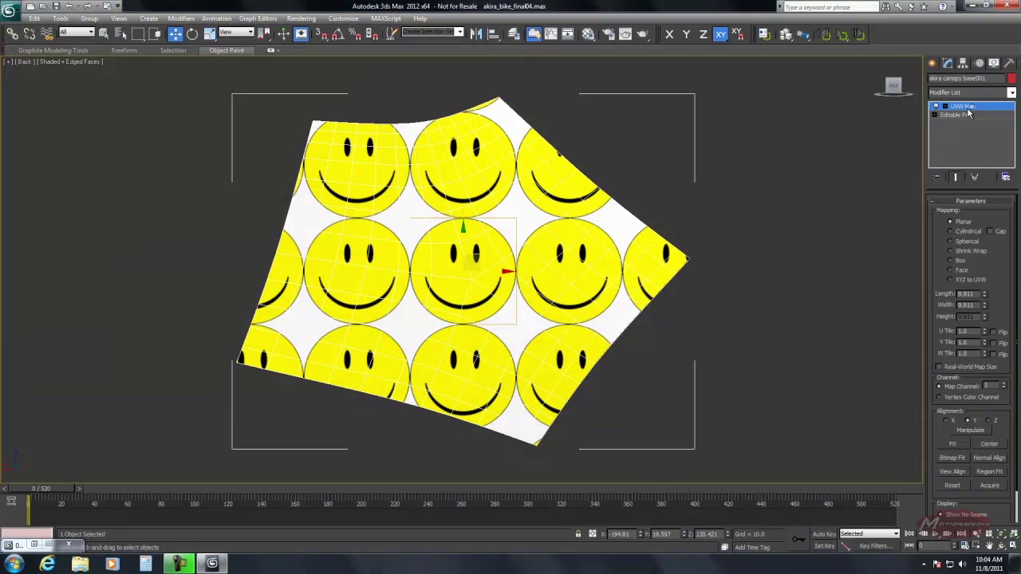
Scale up the mapping gizmo until one smiley face fills the middle of the patch, and rotate it slightly clockwise
right_click(569, 284)
left_click(580, 293)
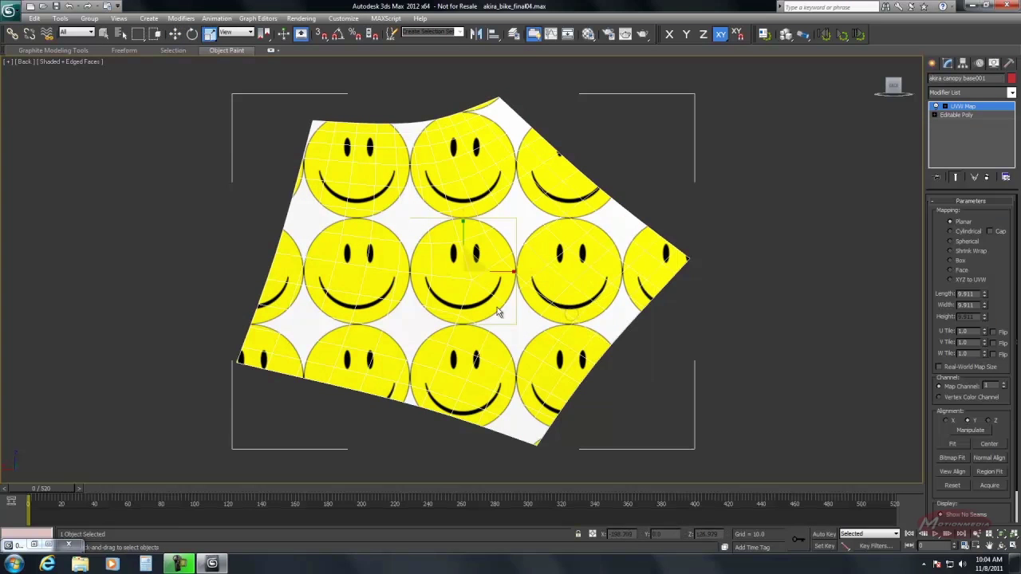
left_click_drag(468, 271, 437, 174)
right_click(455, 236)
left_click(468, 252)
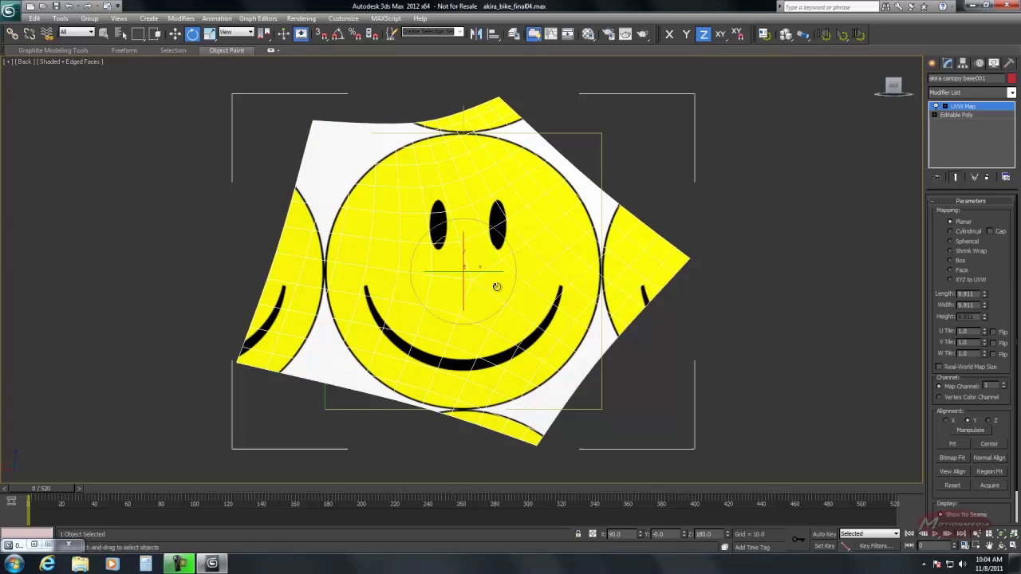
left_click_drag(496, 287, 476, 258)
right_click(485, 289)
left_click(499, 301)
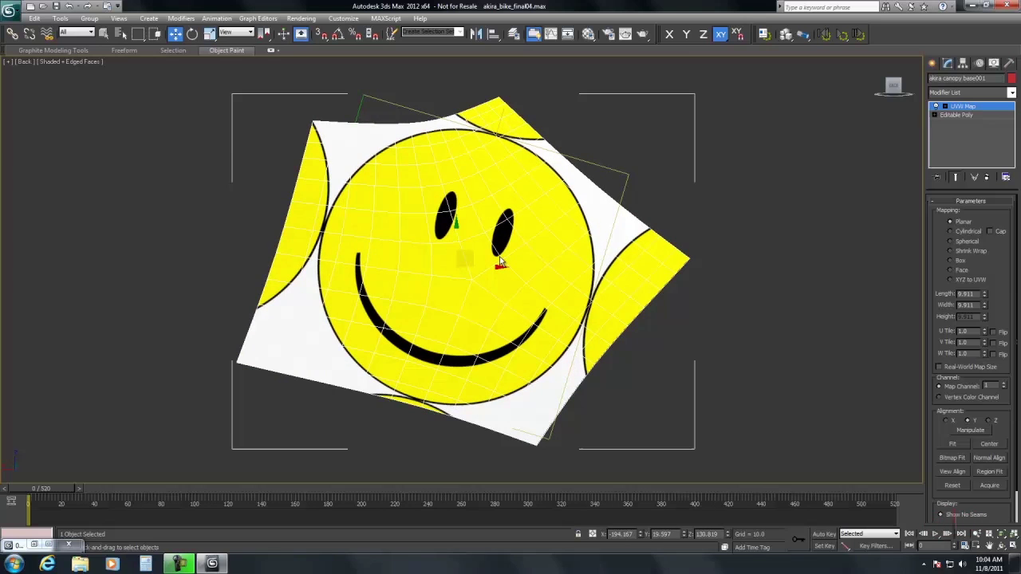
Collapse the patch's whole modifier stack into an Editable Poly
right_click(967, 107)
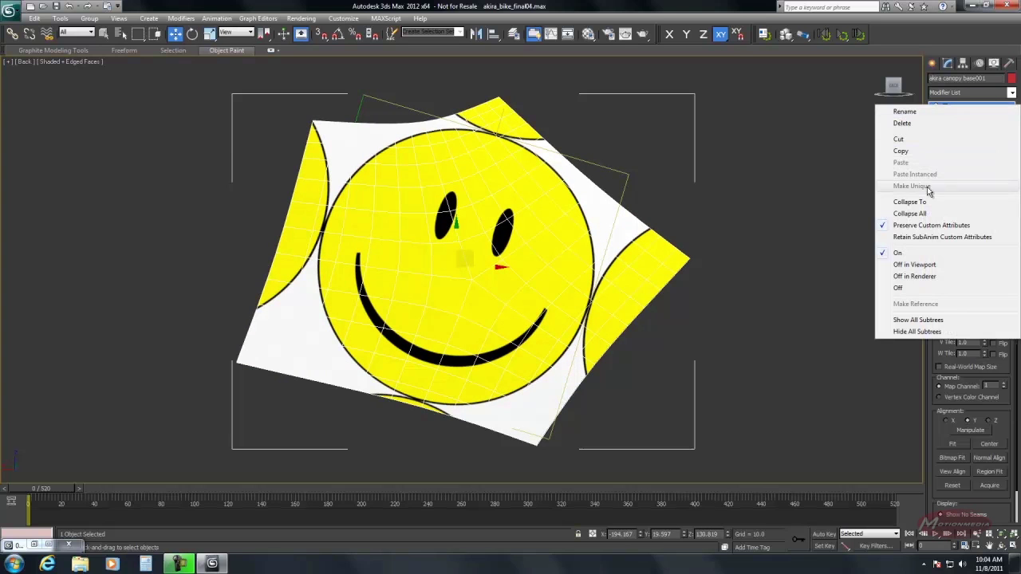
left_click(909, 214)
left_click(562, 314)
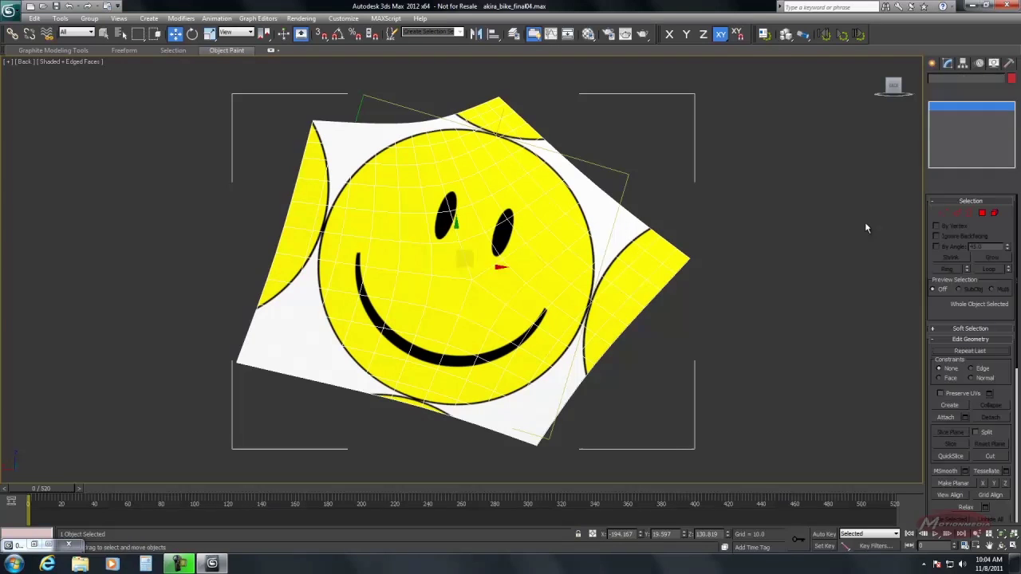
Delete the lower-edge polygon of the patch that lies just outside the main smiley circle
left_click(982, 213)
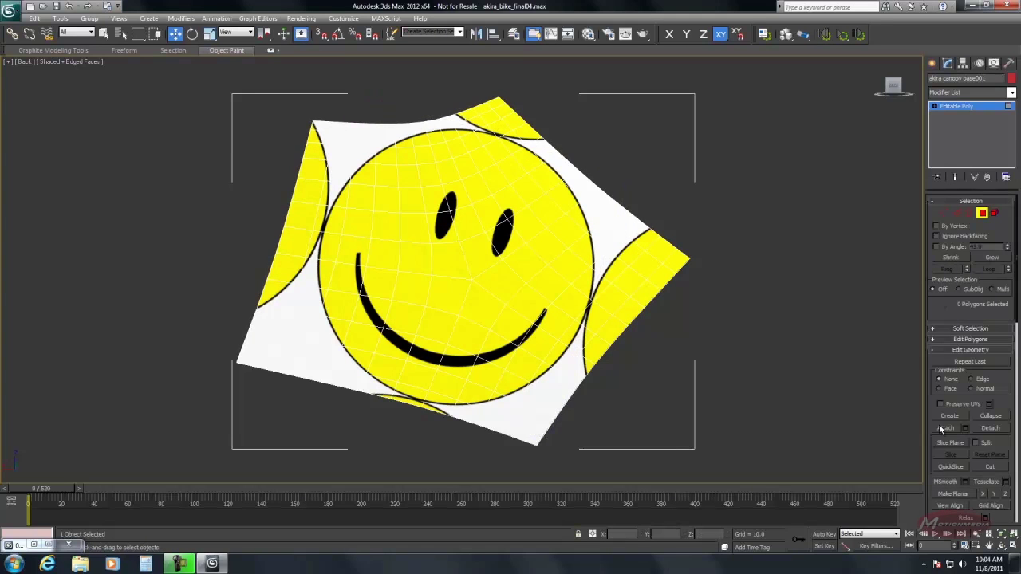
scroll(1002, 388, "down", 3)
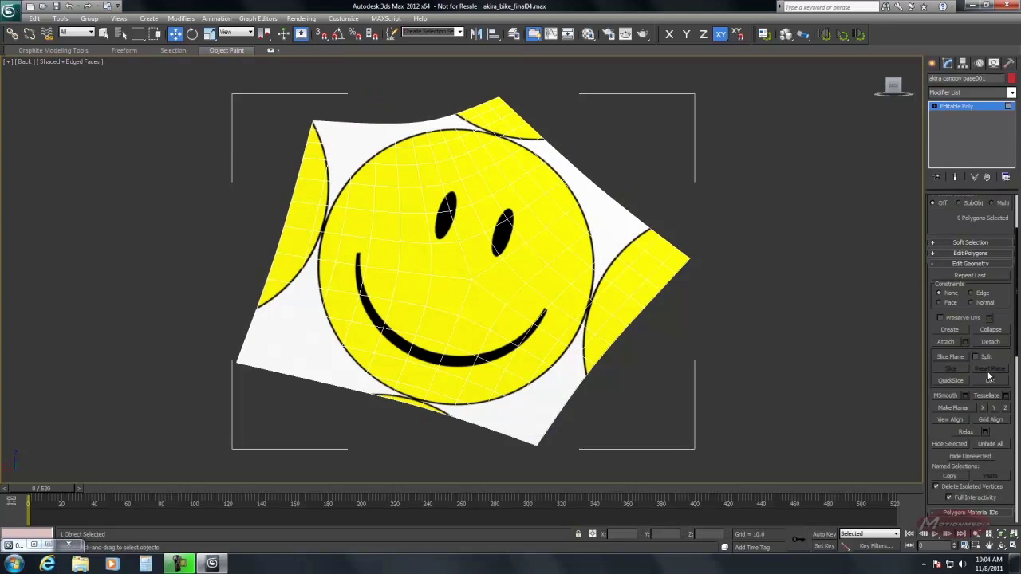
left_click(991, 382)
left_click(976, 547)
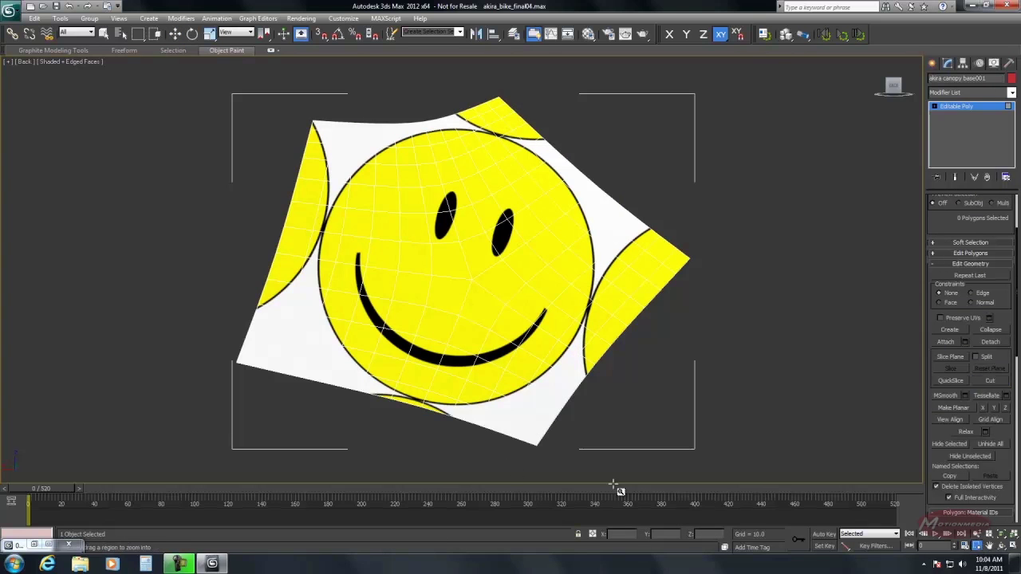
left_click_drag(370, 455, 477, 347)
right_click(477, 347)
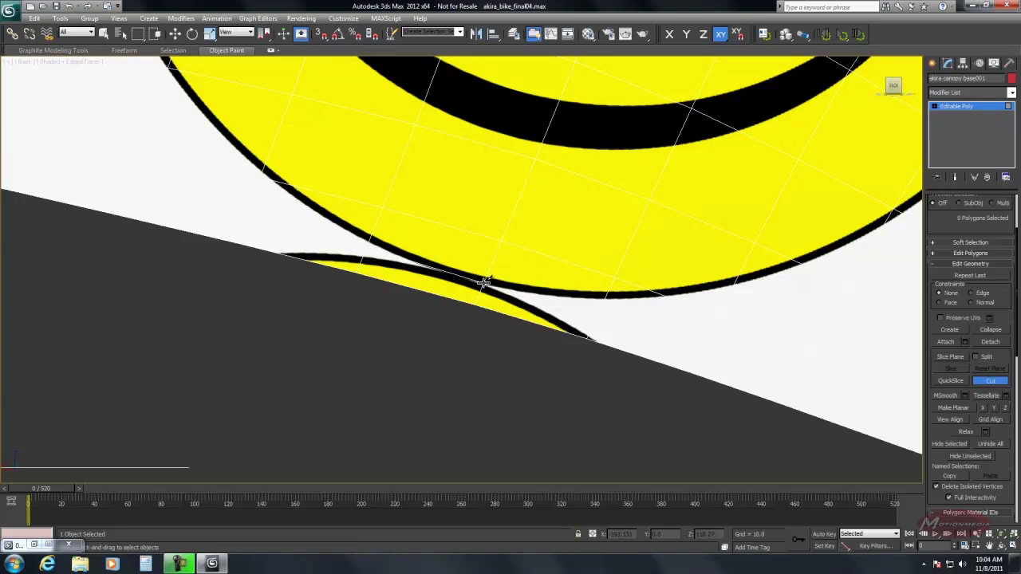
key("w")
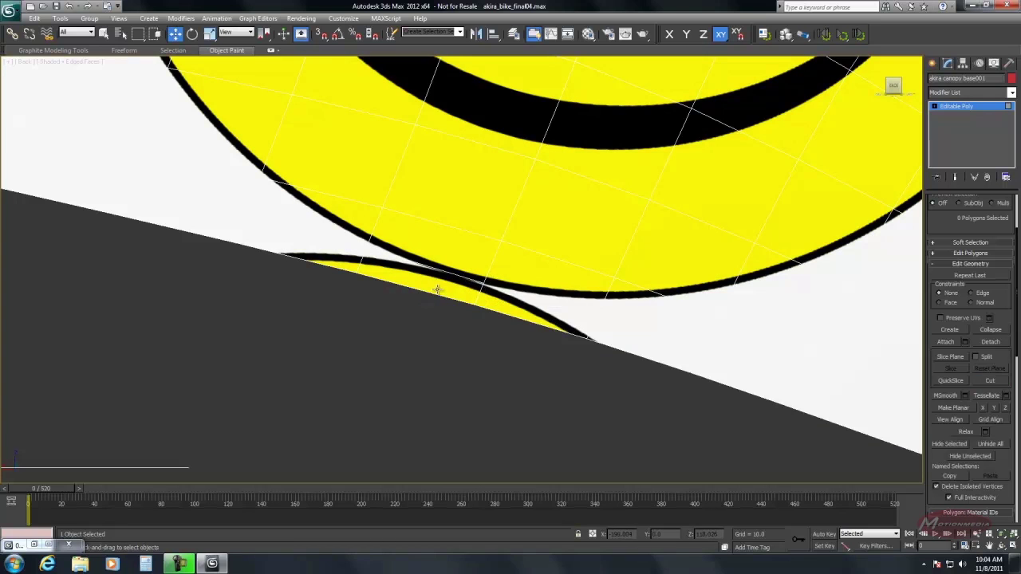
left_click(455, 280)
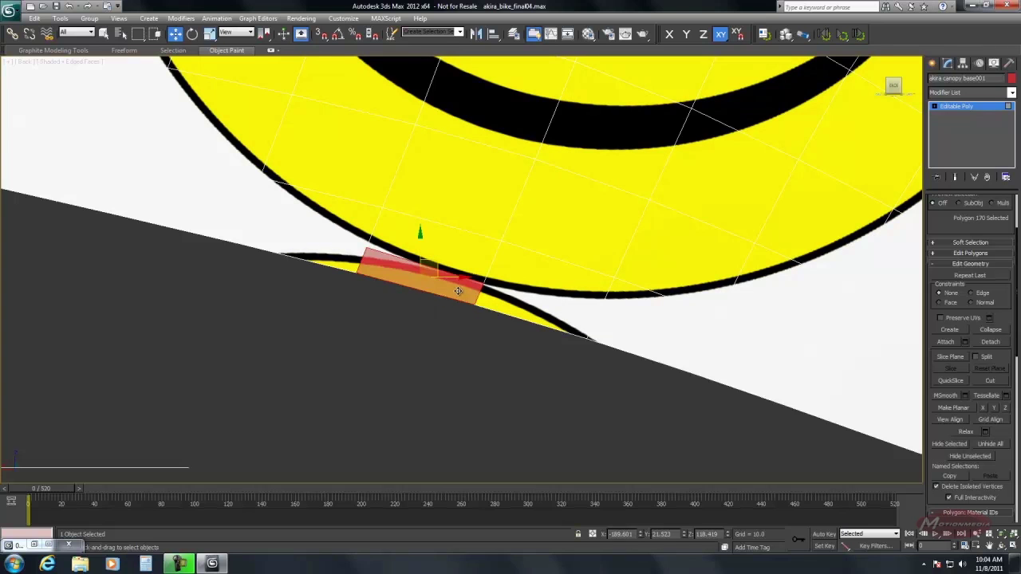
key("Delete")
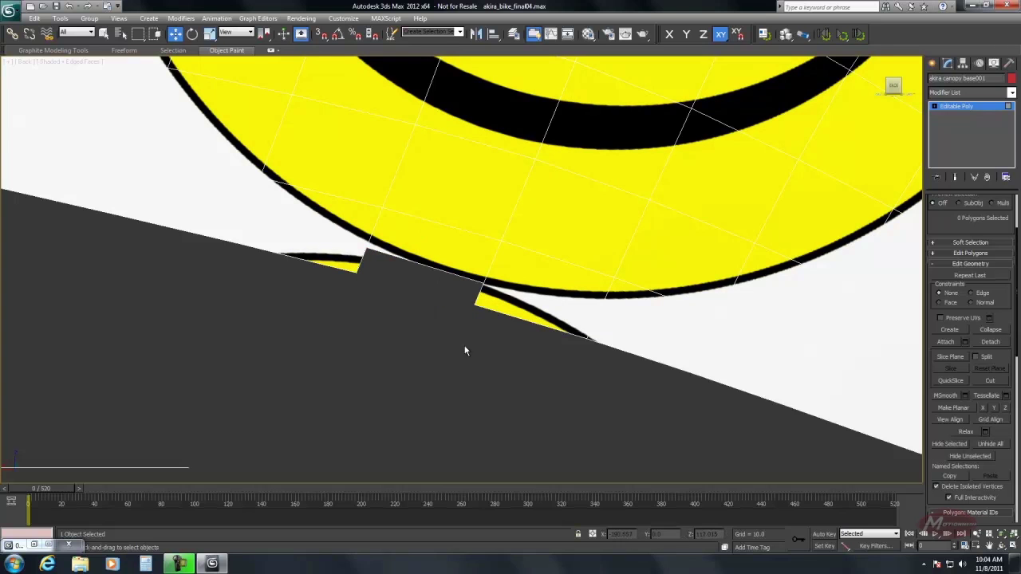
Leave polygon editing and delete the whole smiley patch object
left_click(960, 109)
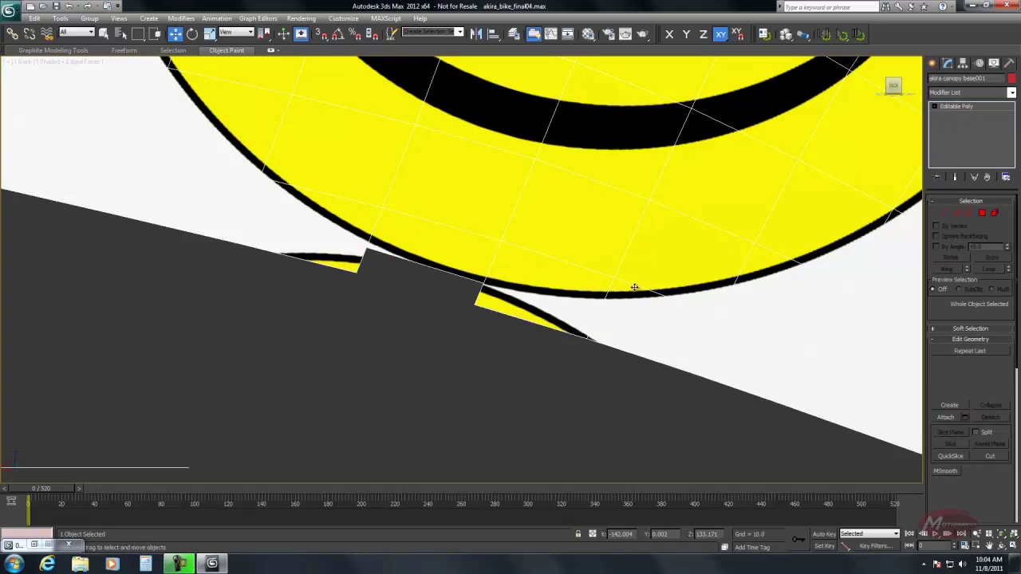
left_click(1002, 536)
right_click(477, 296)
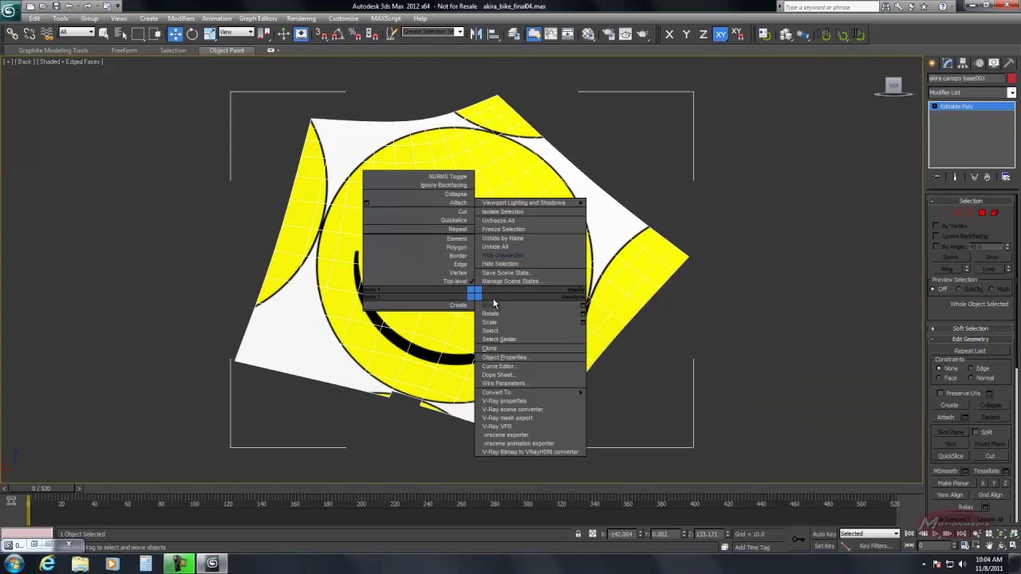
left_click(562, 302)
key("Delete")
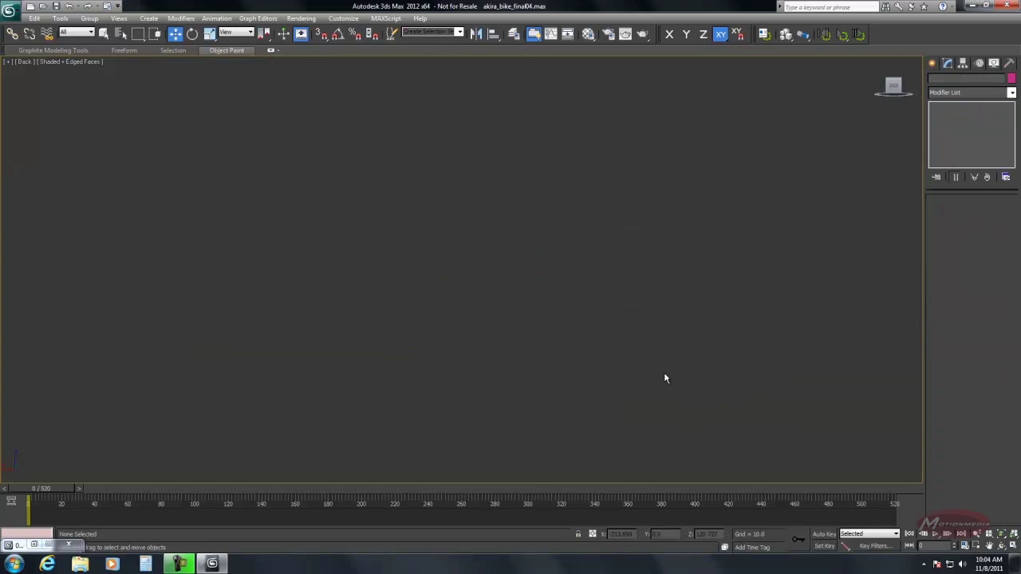
Unhide all objects, and hide everything except the round smiley decal and the canopy base beneath it
right_click(643, 353)
left_click(652, 297)
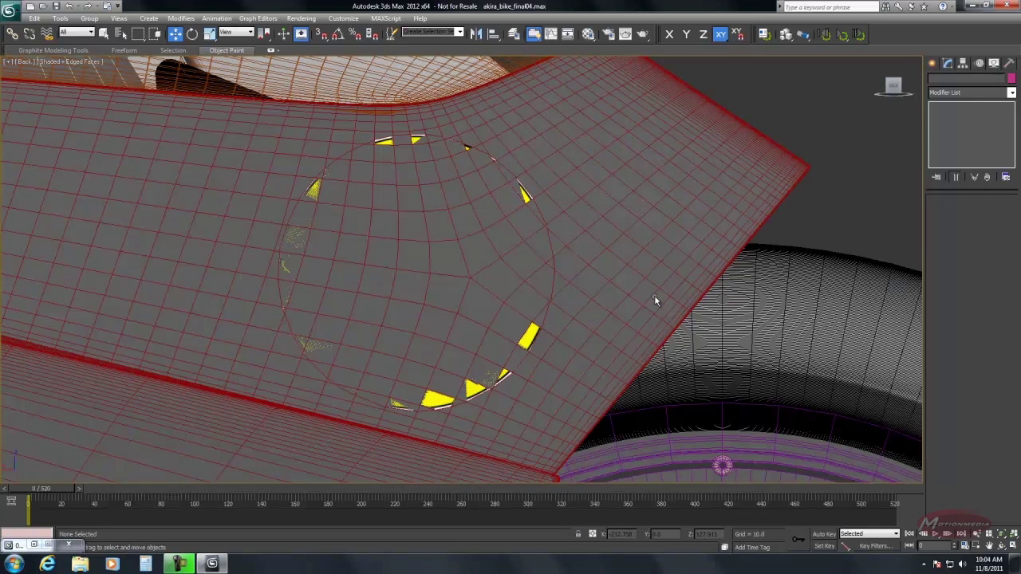
left_click(510, 249)
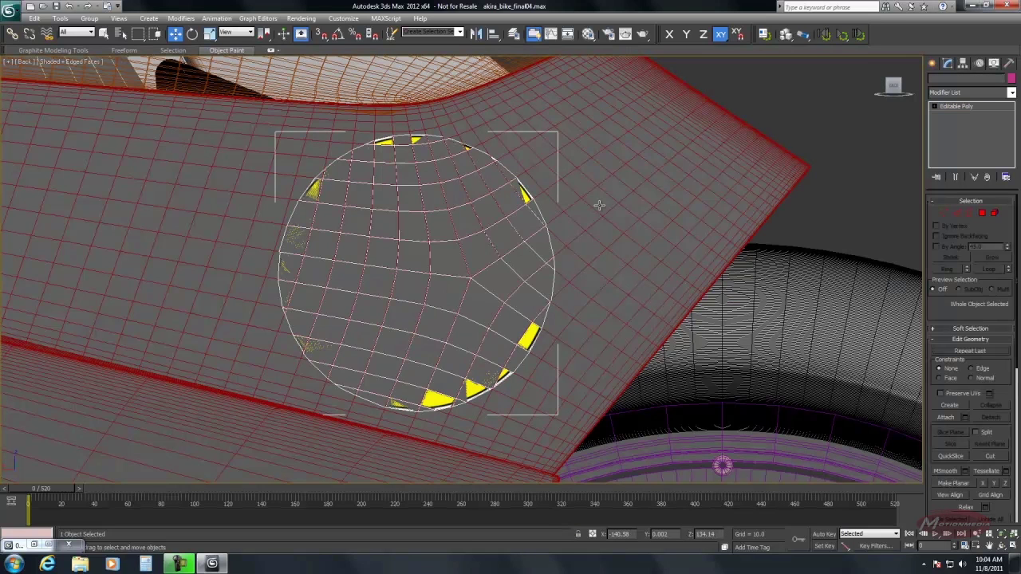
left_click(628, 211, "ctrl")
right_click(705, 236)
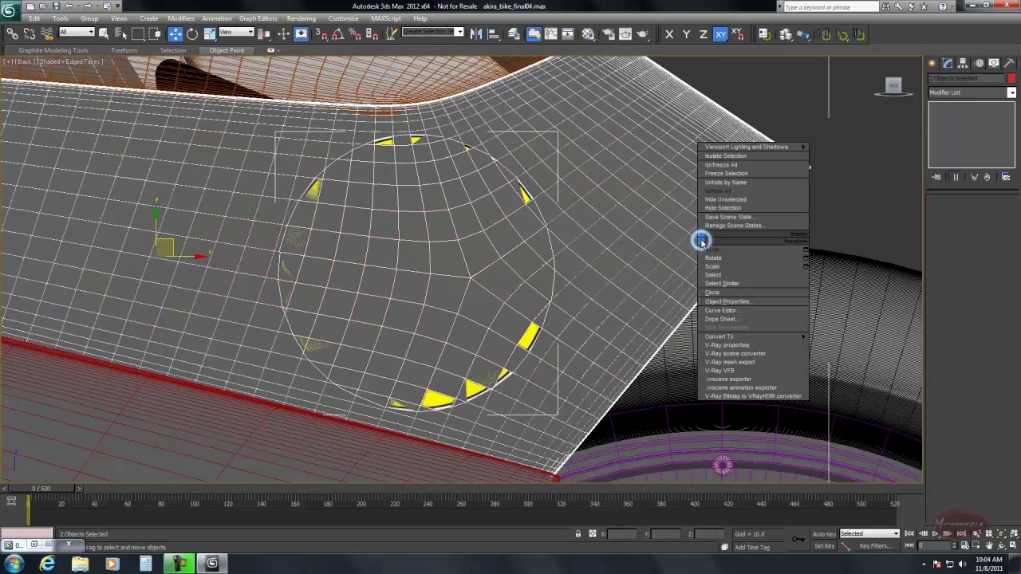
left_click(714, 201)
Add a Push modifier to the round smiley decal with a Push Value of 0.05
left_click(527, 247)
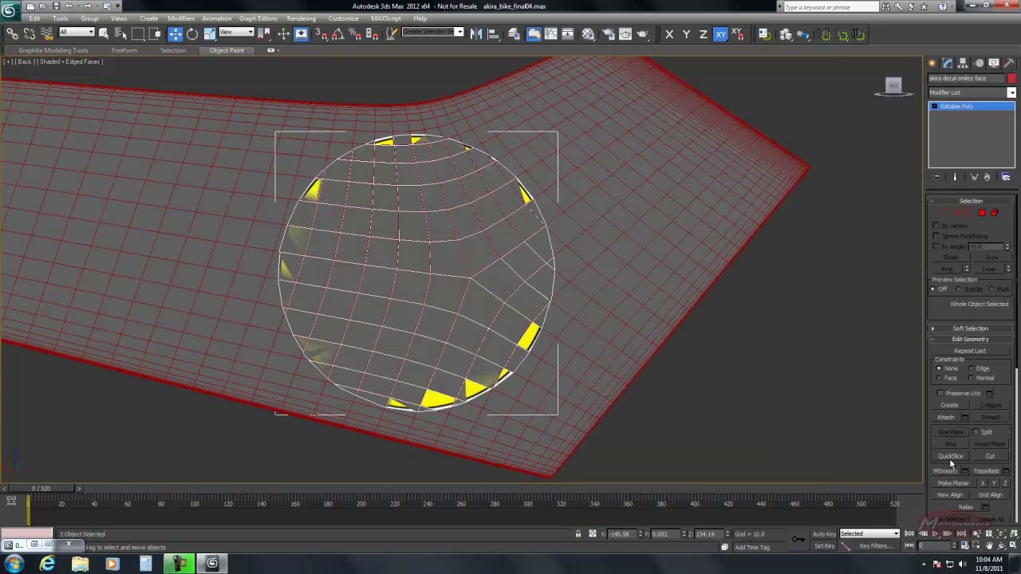
left_click(998, 542)
left_click_drag(451, 299, 409, 332)
right_click(480, 317)
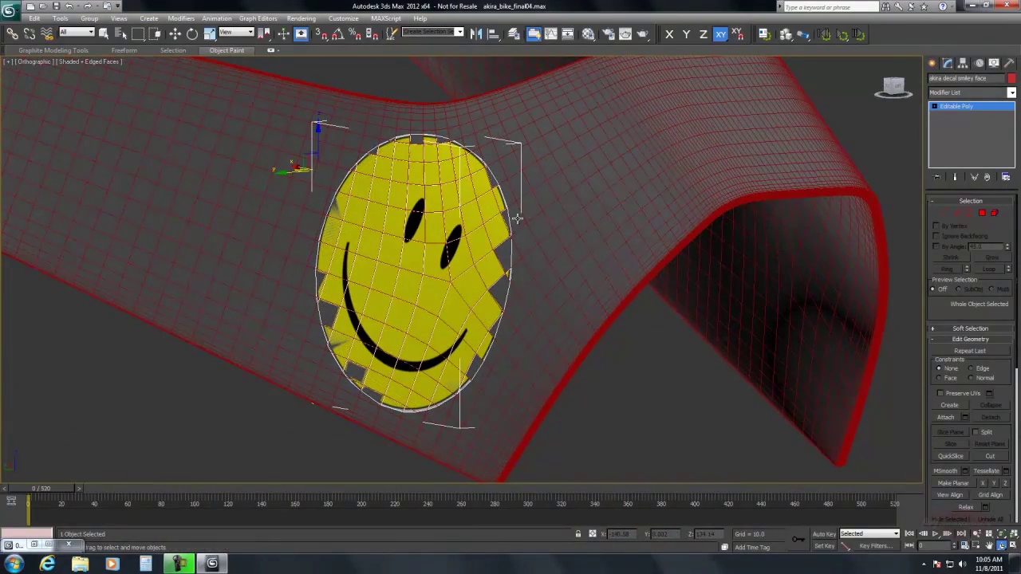
key("w")
left_click(970, 94)
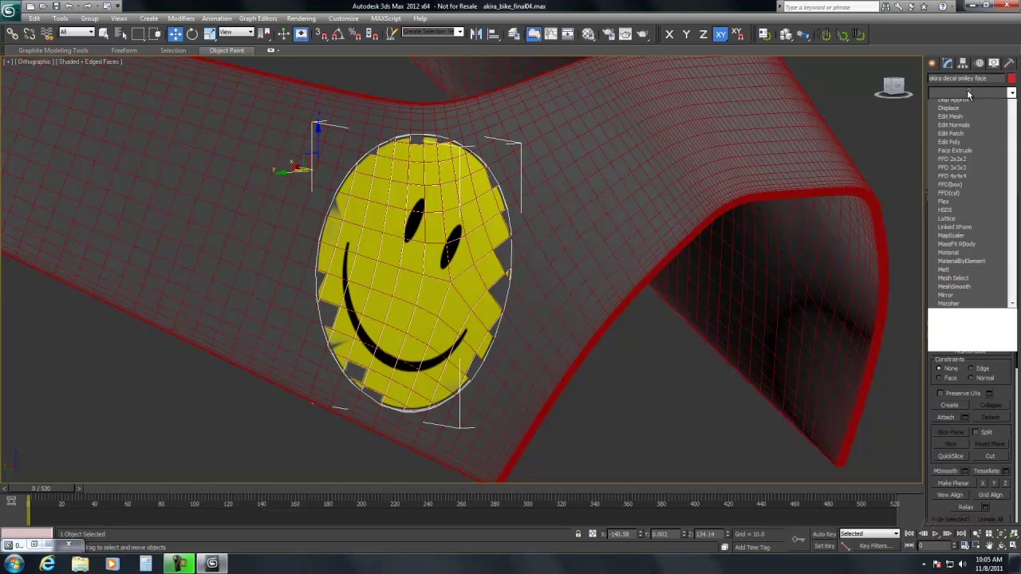
left_click(1010, 368)
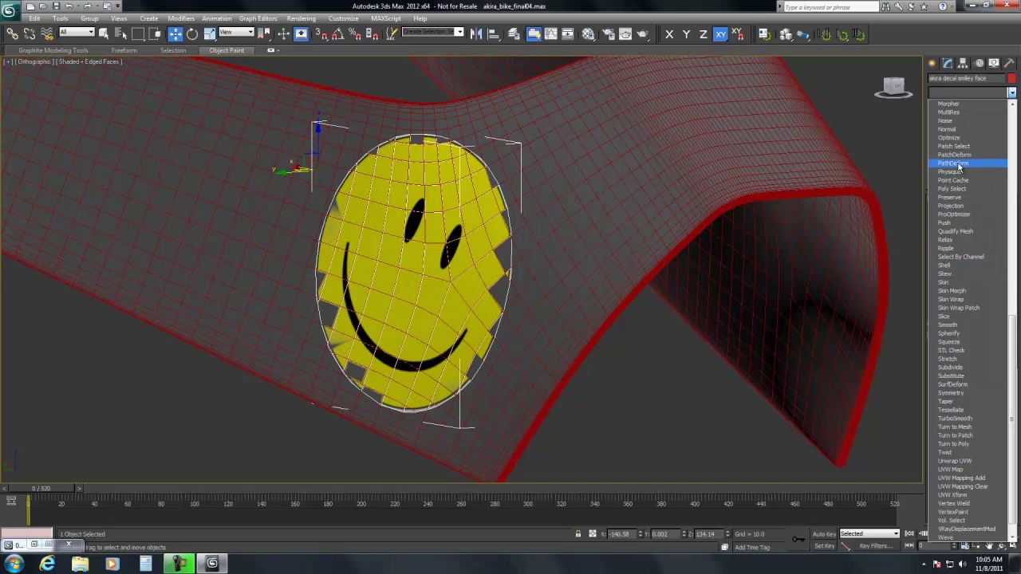
left_click(946, 223)
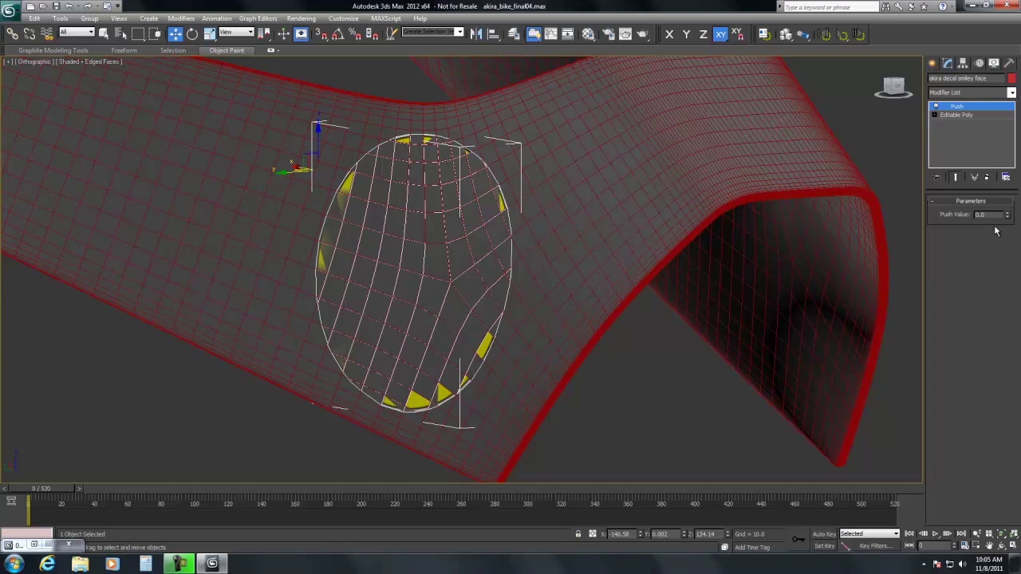
key("Return")
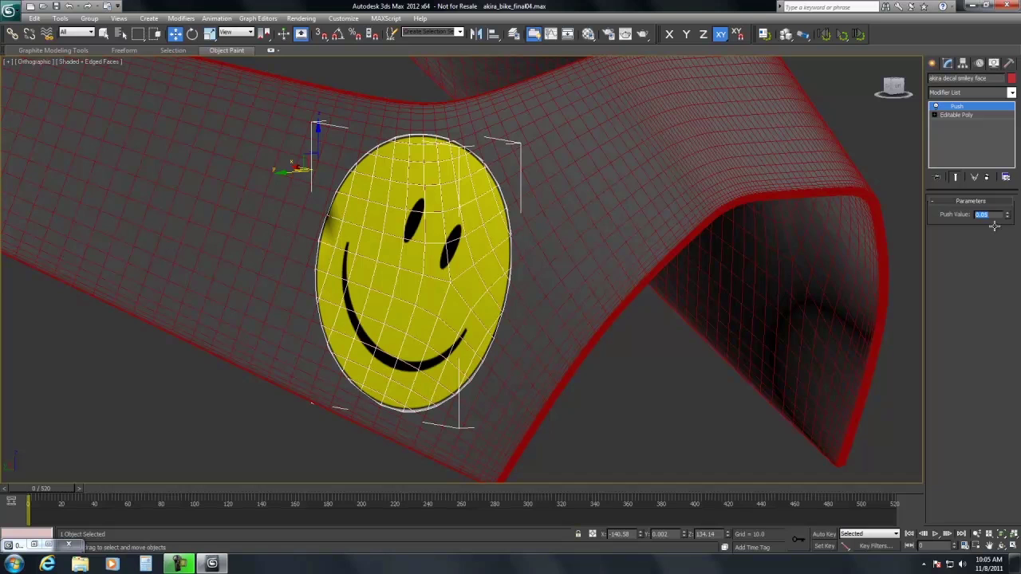
Turn off Cast Shadows in the round smiley decal's object properties
right_click(452, 270)
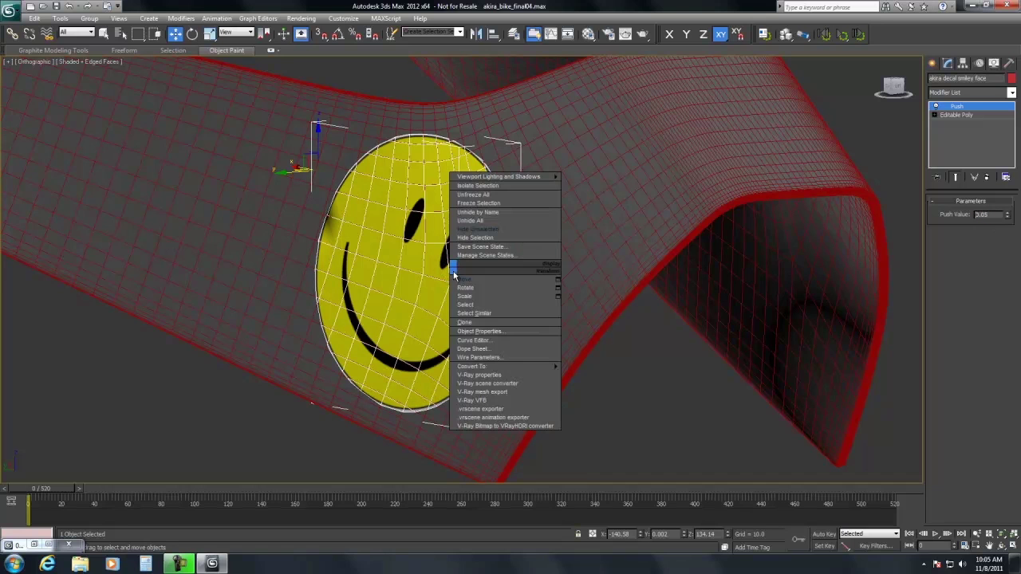
left_click(489, 331)
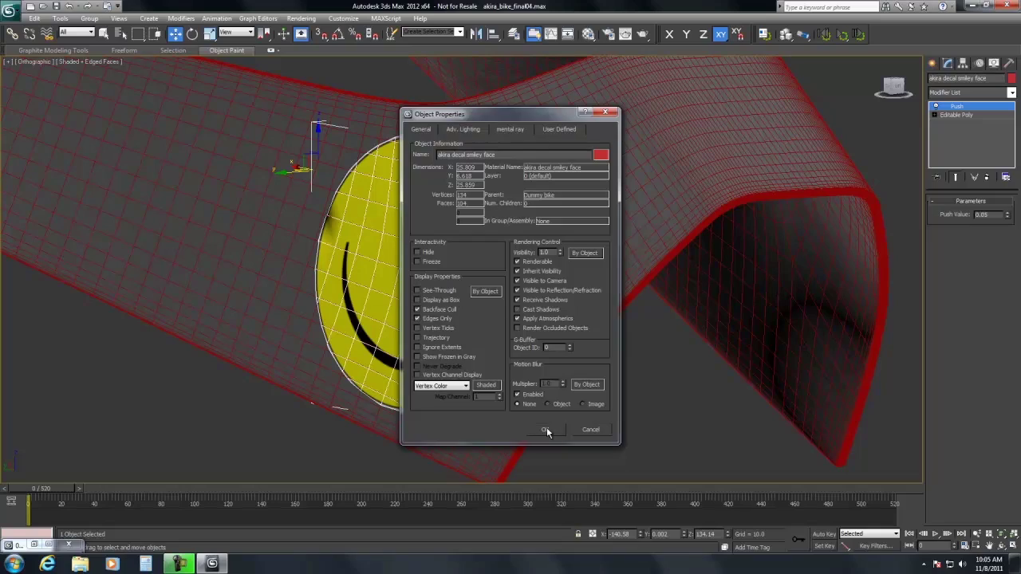
left_click(546, 430)
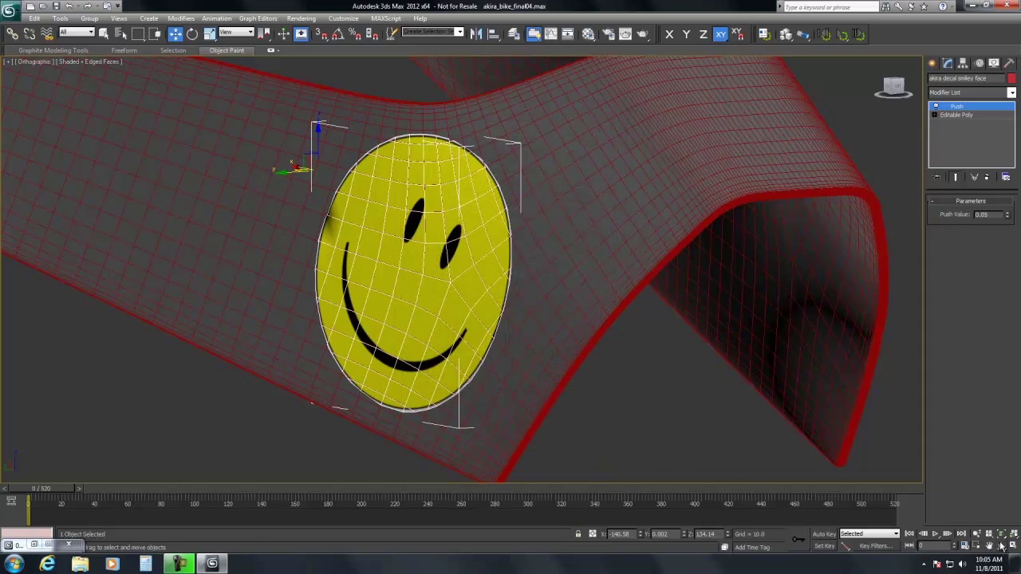
Orbit the V-Ray physical camera to the smiley side of the canopy base and render that camera view to examine the decal
left_click(1002, 545)
left_click_drag(426, 327, 470, 339)
key("alt+w")
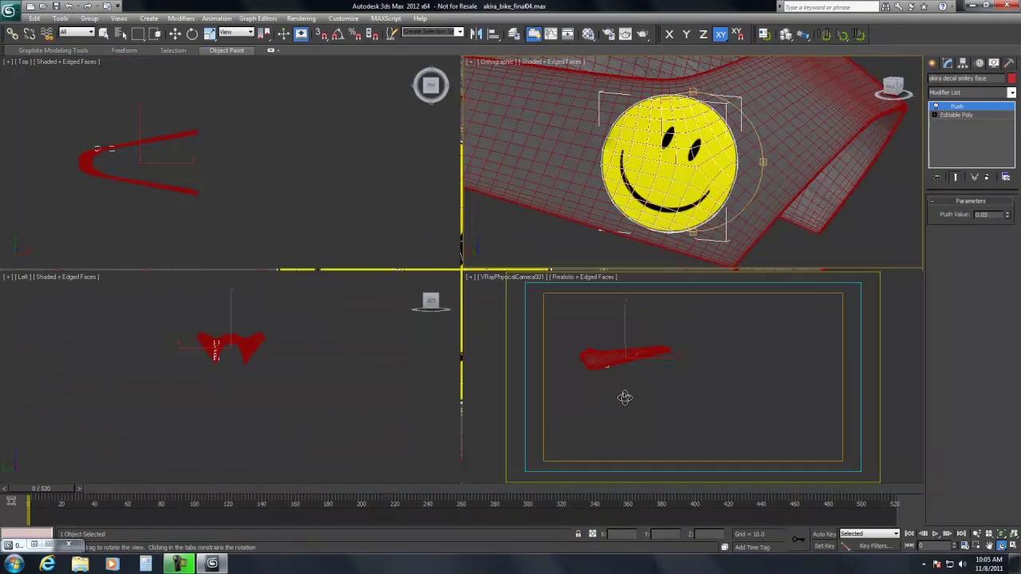
right_click(625, 397)
key("alt+w")
left_click(1003, 546)
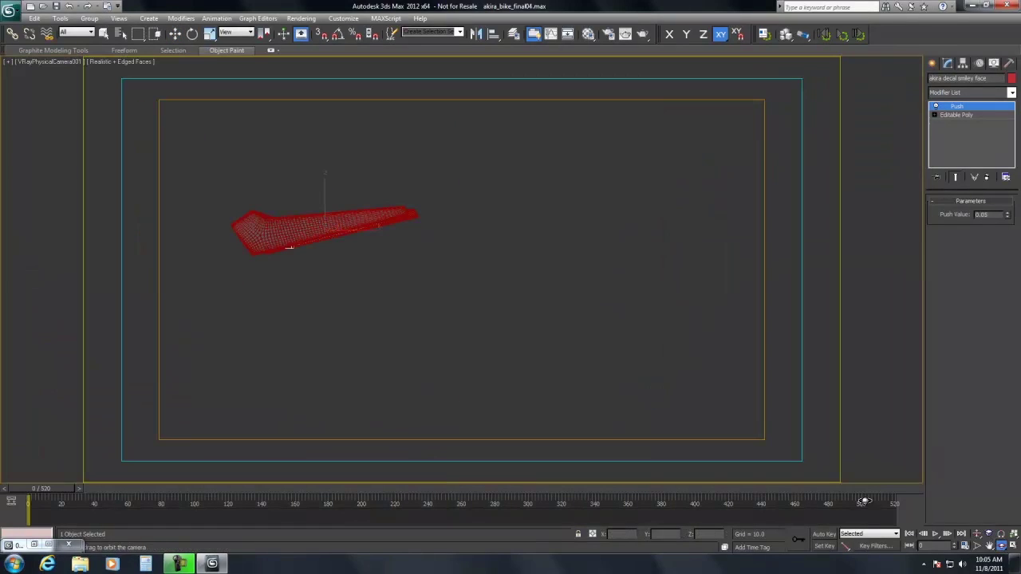
left_click_drag(272, 276, 411, 287)
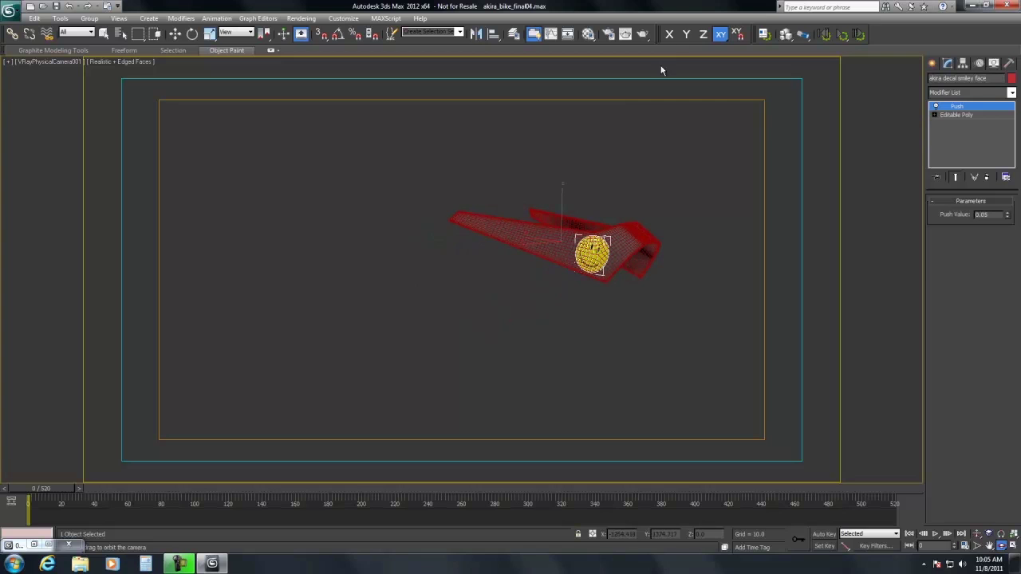
left_click(643, 34)
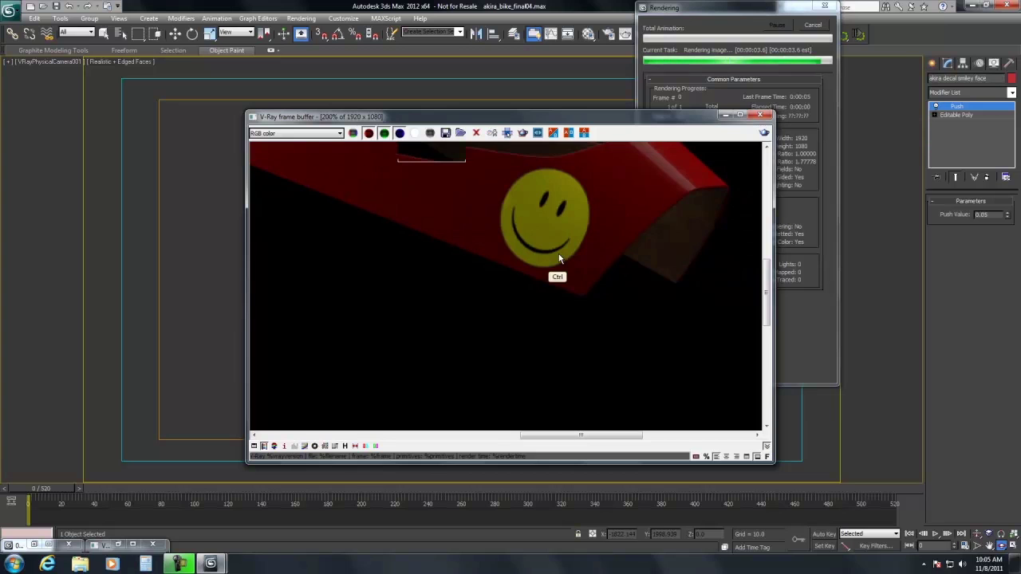
scroll(572, 280, "down", 2)
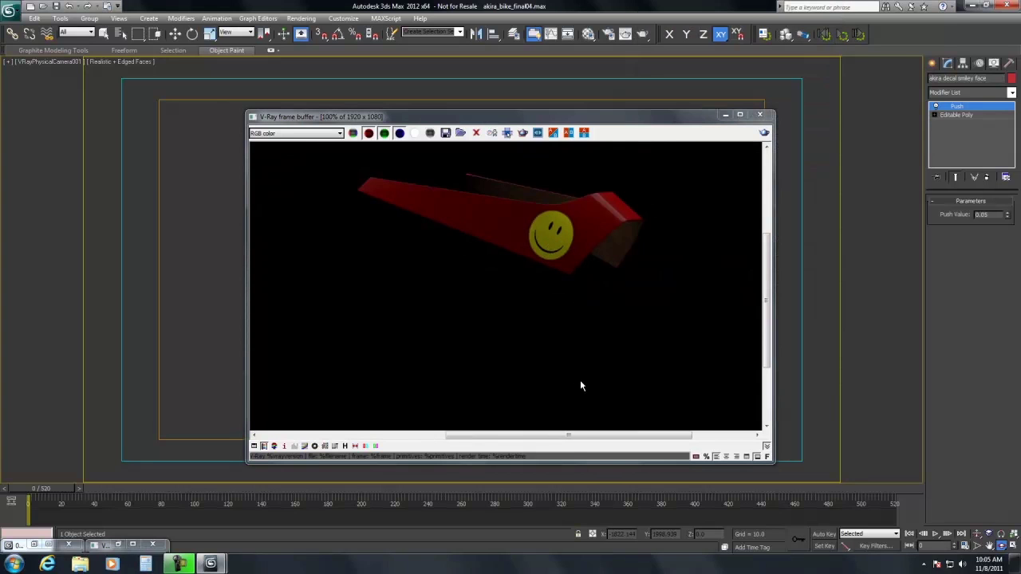